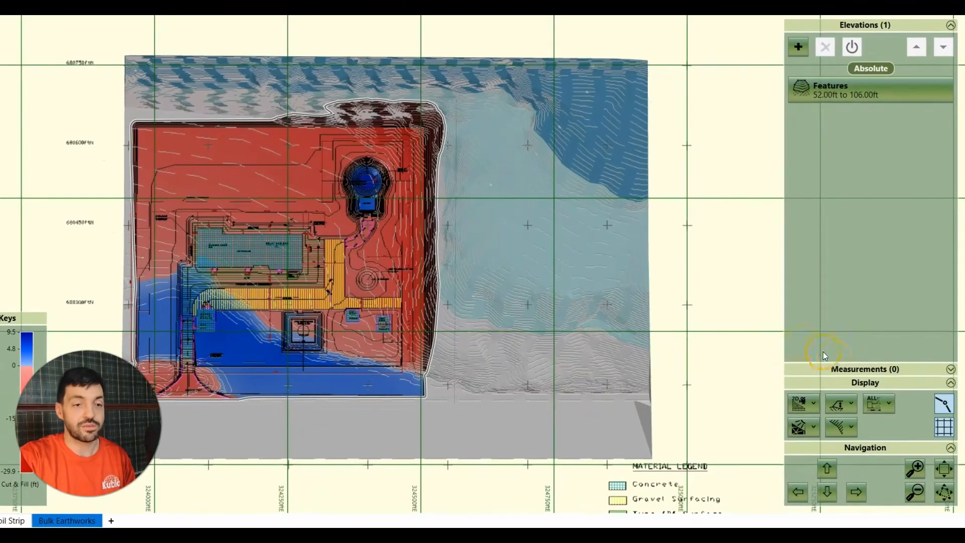
Start a Count measurement on Bulk Earthworks and place an untagged first point at about 324104 ftE, 680241 ftN.
{"action": "left_click", "coordinate": [845, 369]}
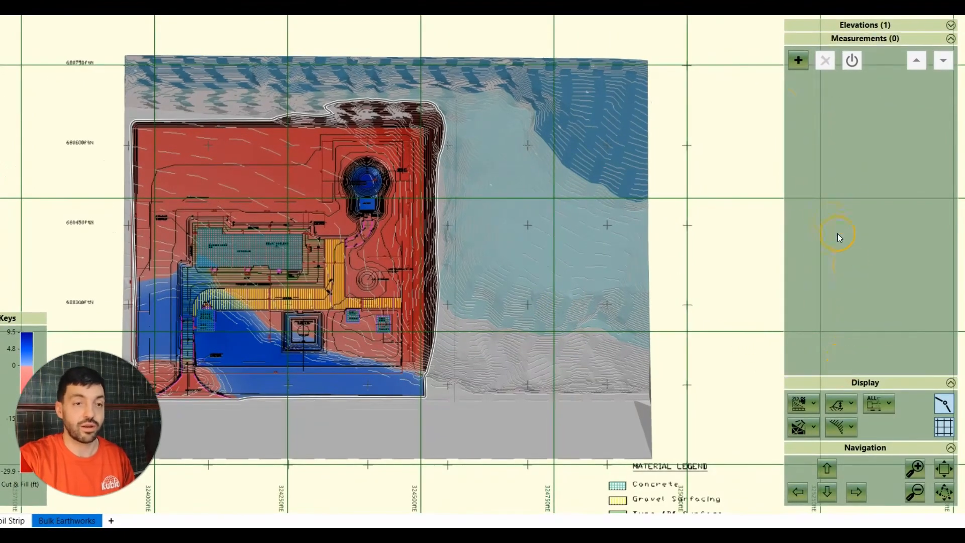
{"action": "left_click", "coordinate": [799, 66]}
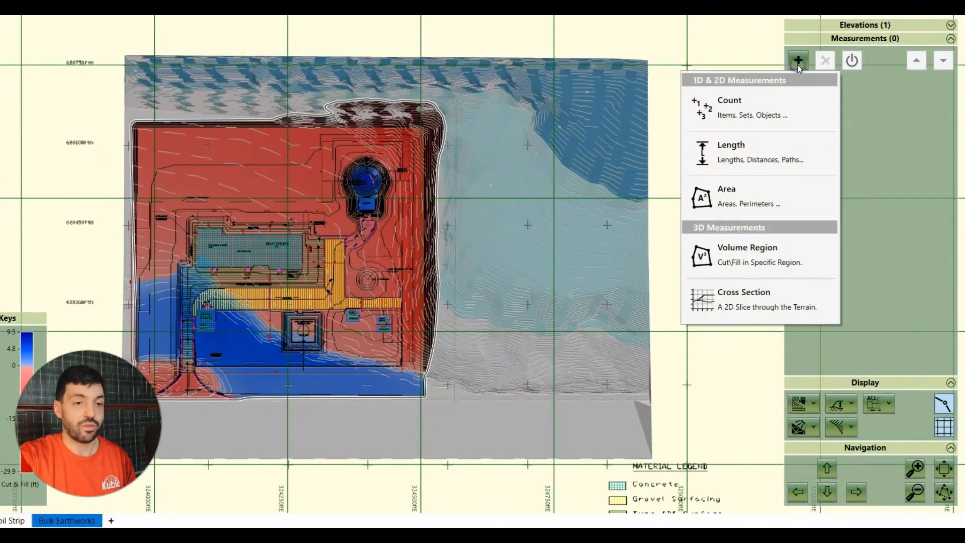
{"action": "left_click", "coordinate": [787, 111]}
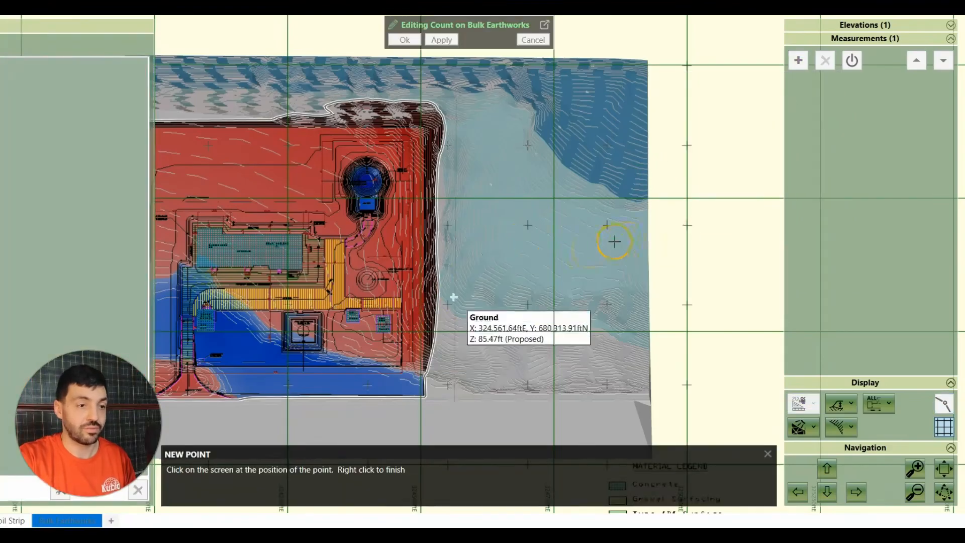
{"action": "middle_click_drag", "start_coordinate": [522, 246], "coordinate": [560, 224]}
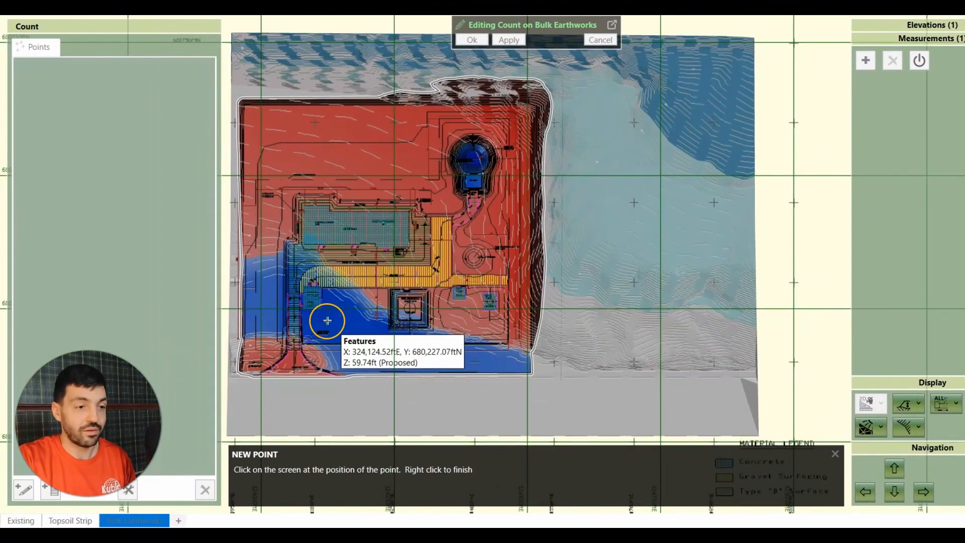
{"action": "scroll", "coordinate": [317, 317], "scroll_direction": "up", "scroll_amount": 1}
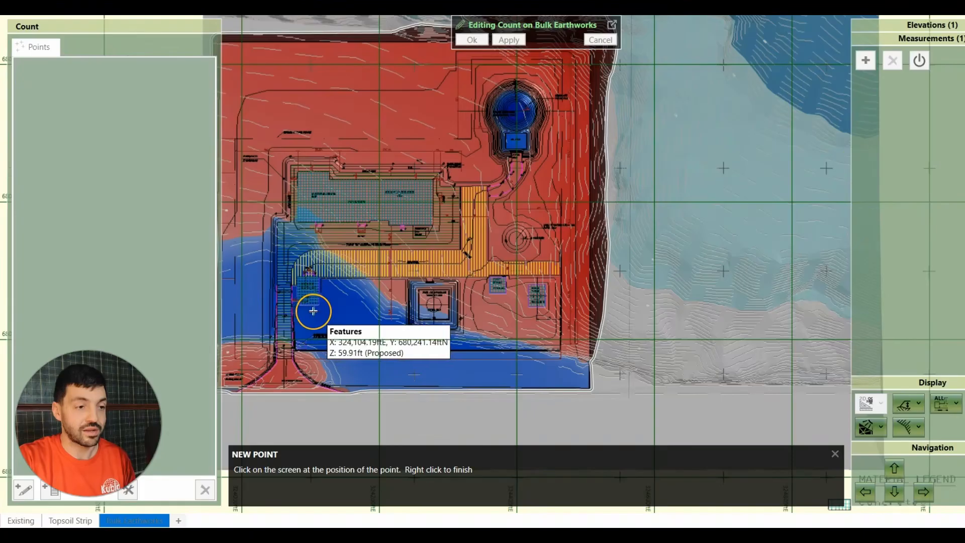
{"action": "left_click", "coordinate": [313, 312]}
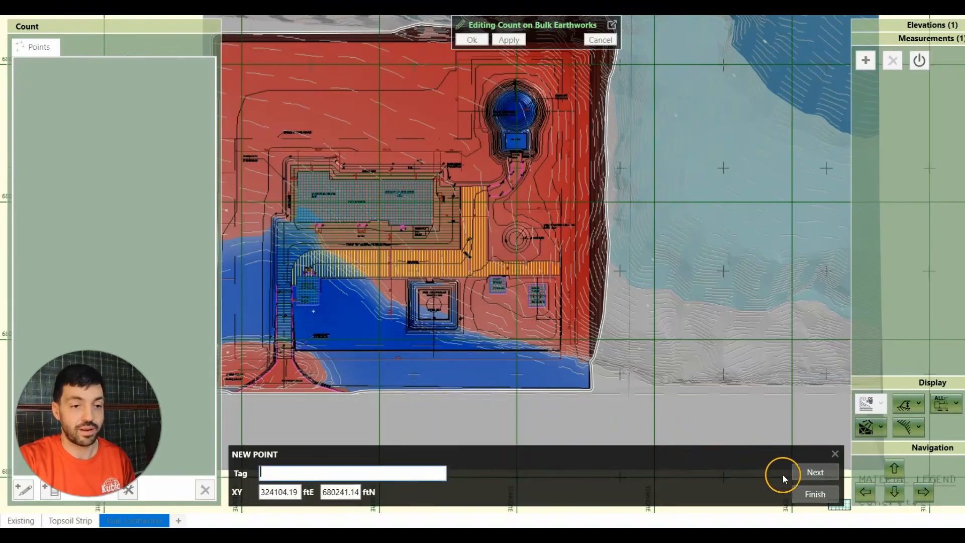
{"action": "left_click", "coordinate": [804, 471]}
Add three more untagged count points at about 324255/680218, 324390/680191 and 324442/680173 ft, and accept the count.
{"action": "left_click", "coordinate": [419, 329]}
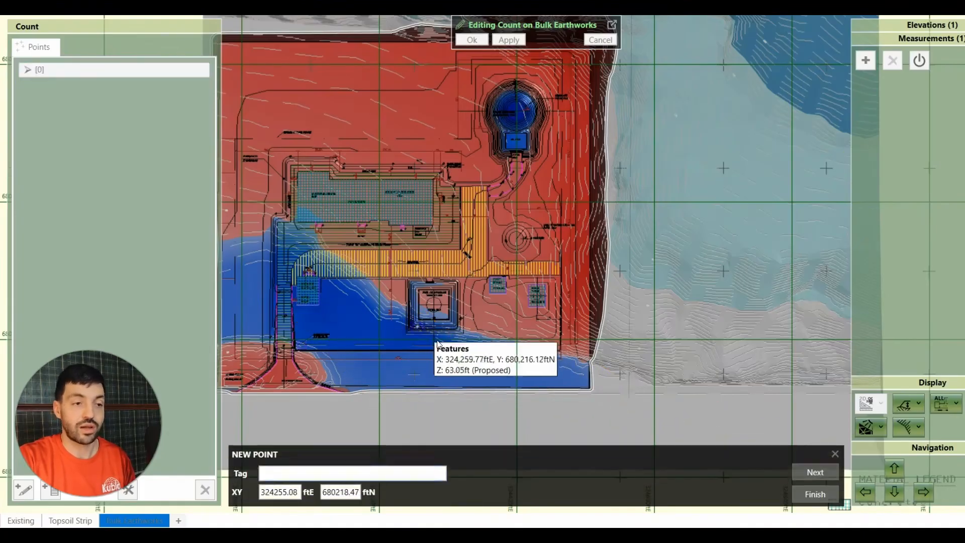
{"action": "left_click", "coordinate": [828, 475]}
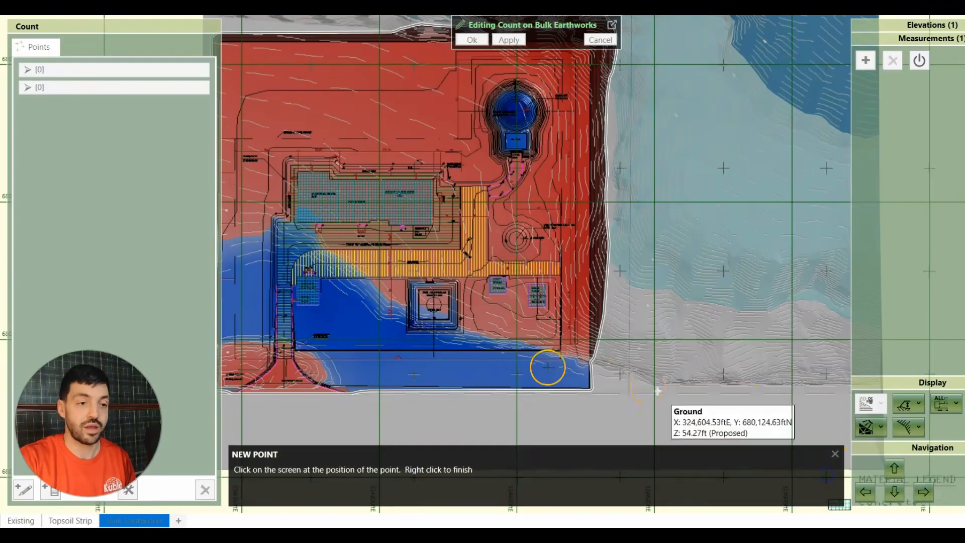
{"action": "left_click", "coordinate": [583, 383]}
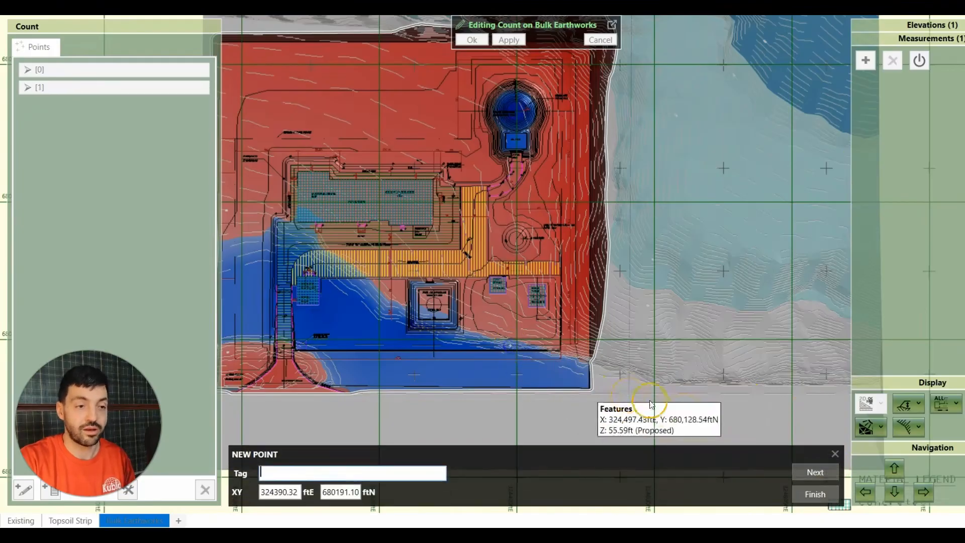
{"action": "left_click", "coordinate": [801, 469]}
{"action": "left_click", "coordinate": [546, 359]}
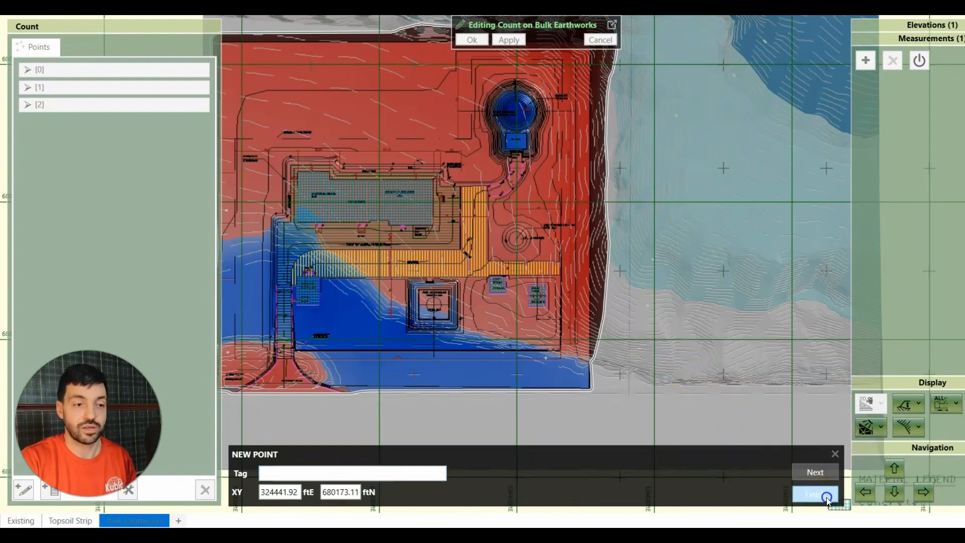
{"action": "left_click", "coordinate": [827, 495]}
{"action": "left_click", "coordinate": [471, 40]}
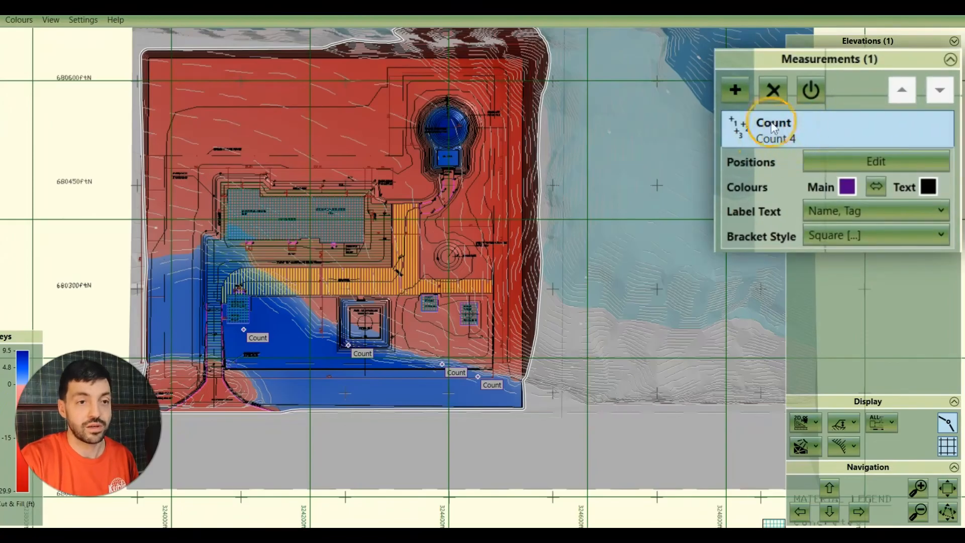
Rename the count measurement Drainage and tag its first point Pipe.
{"action": "type", "text": "Drainage"}
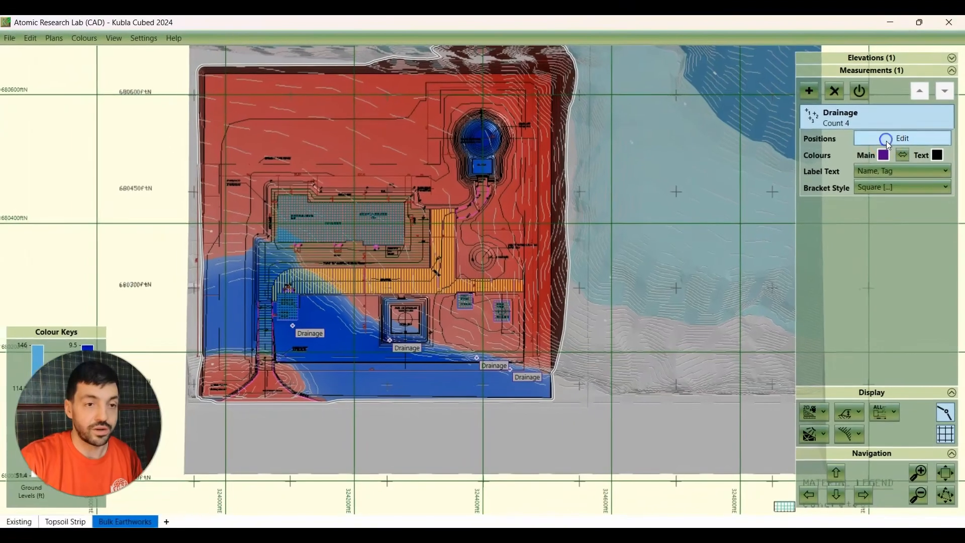
{"action": "left_click", "coordinate": [885, 129]}
{"action": "left_click", "coordinate": [26, 104]}
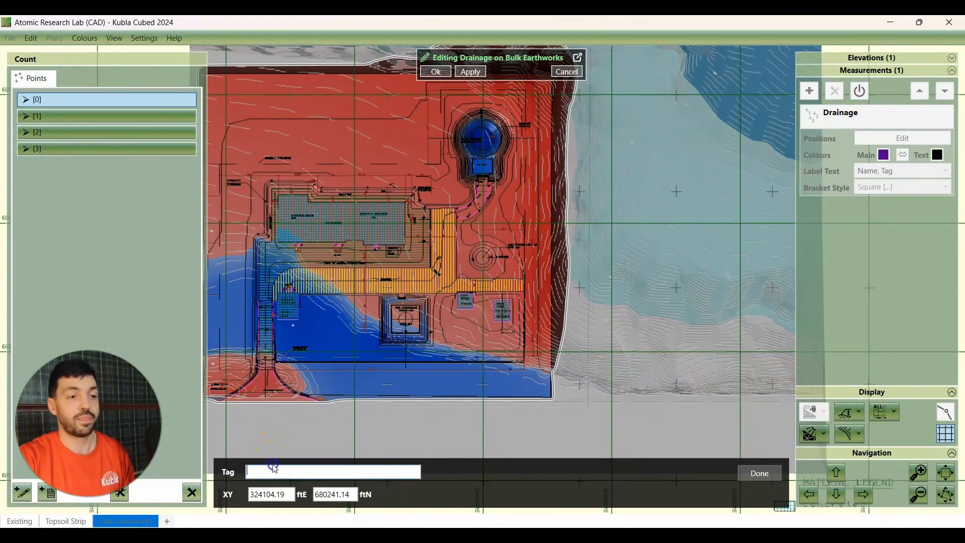
{"action": "type", "text": "Pip"}
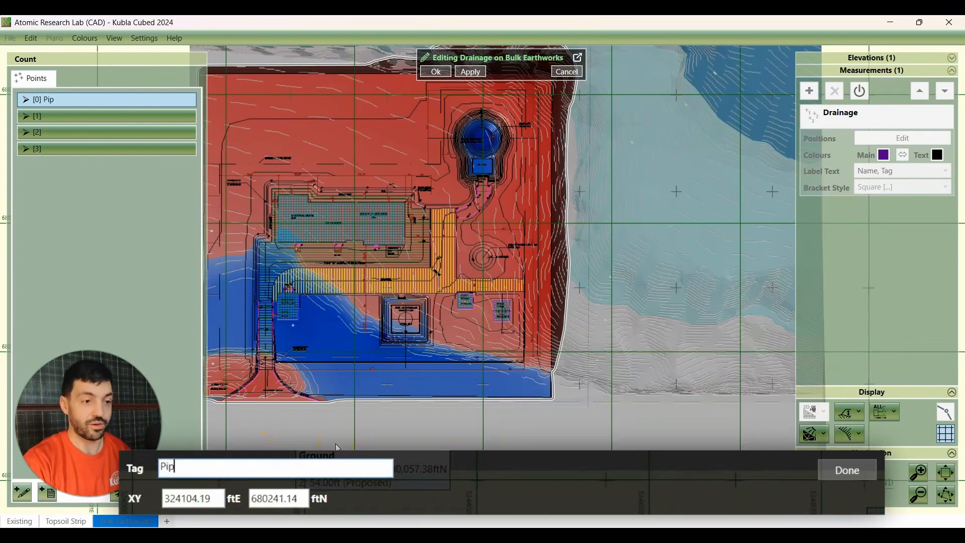
{"action": "type", "text": "e"}
{"action": "left_click", "coordinate": [848, 470]}
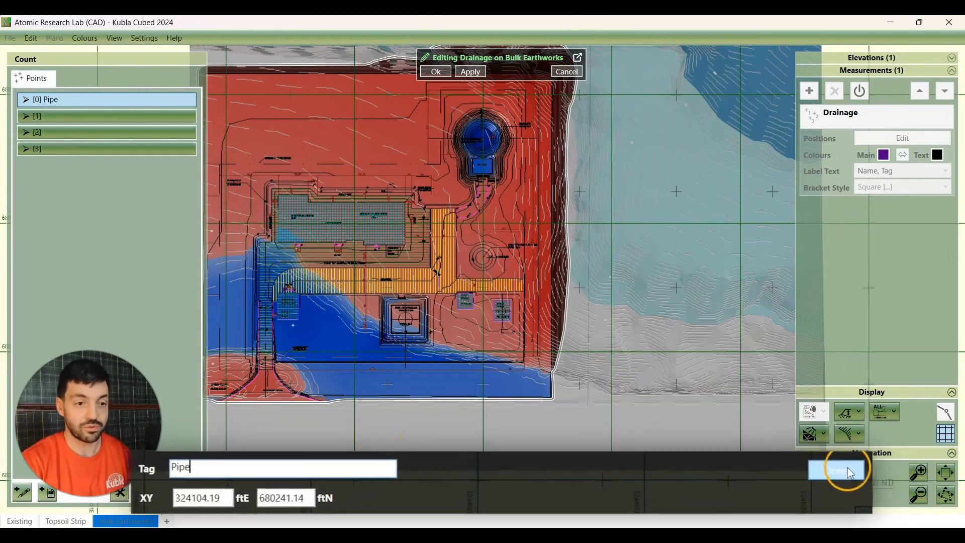
Tag the second Drainage point Grate and accept the edited points.
{"action": "left_click", "coordinate": [63, 116]}
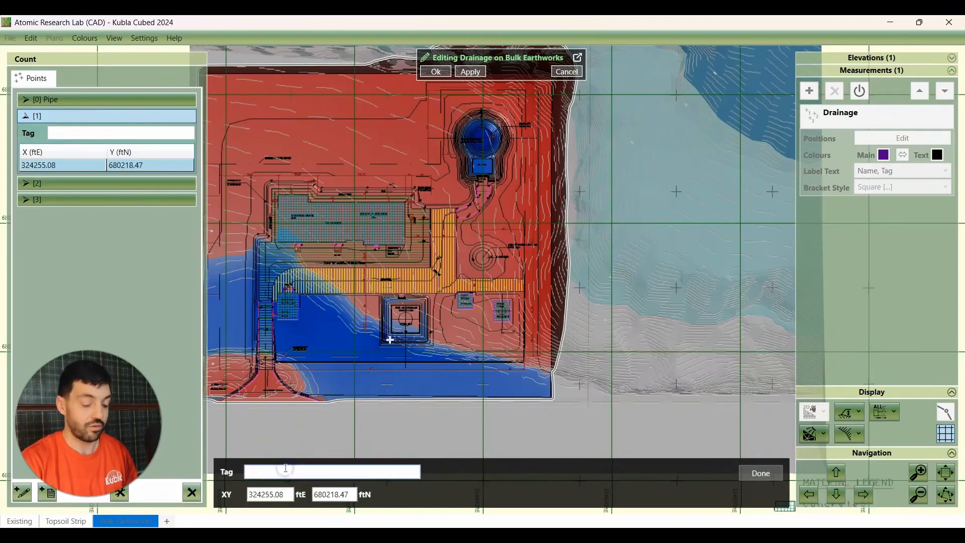
{"action": "left_click", "coordinate": [286, 468]}
{"action": "type", "text": "Ga"}
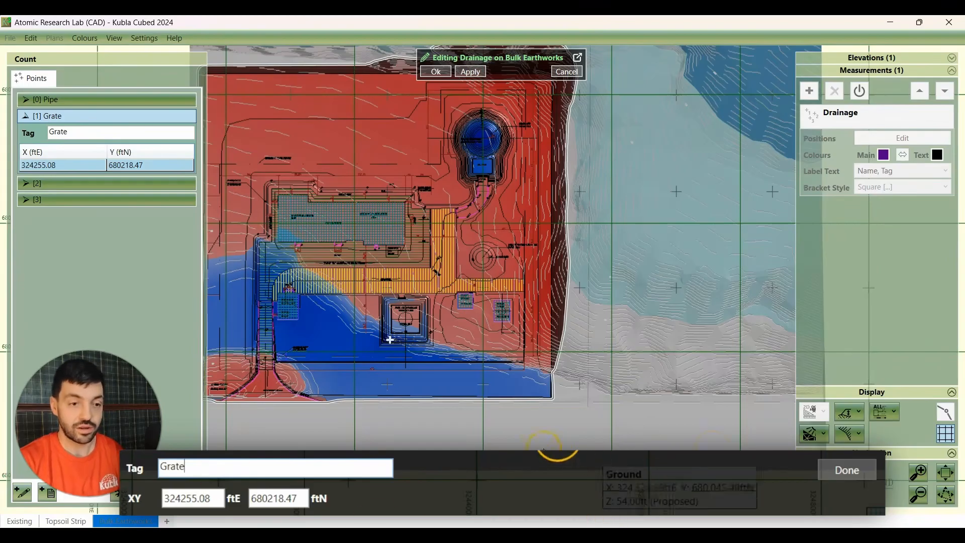
{"action": "left_click", "coordinate": [847, 470]}
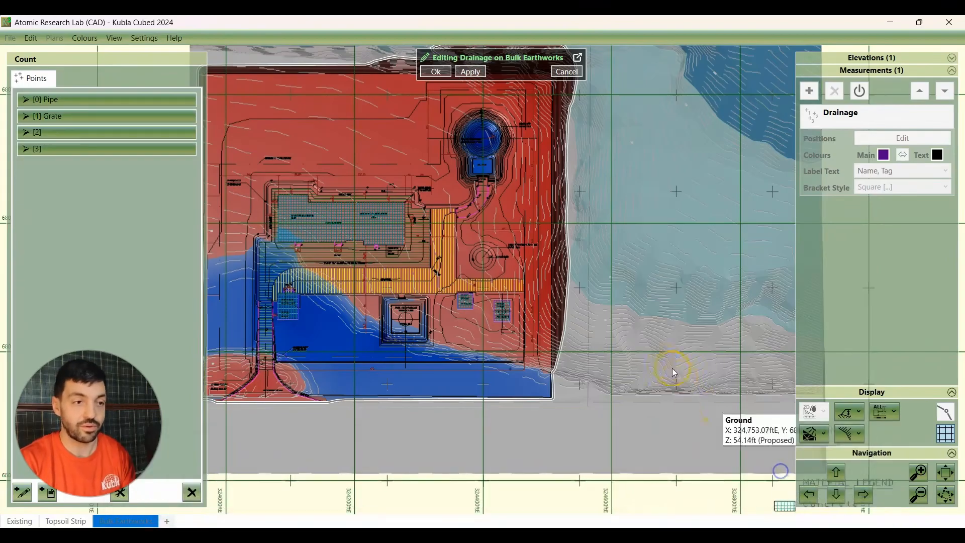
{"action": "left_click", "coordinate": [441, 73]}
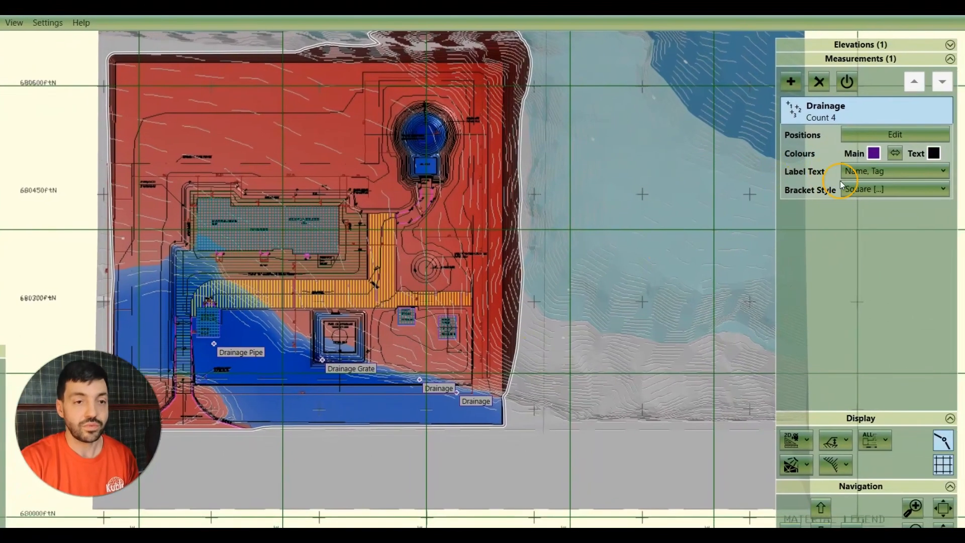
Include the tag index in the Drainage label text alongside the name and tag.
{"action": "left_click", "coordinate": [841, 176]}
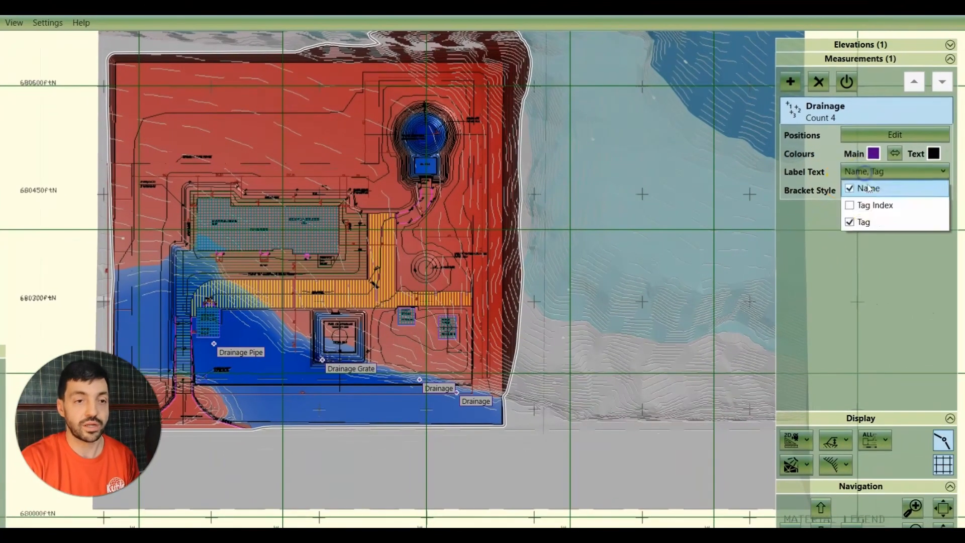
{"action": "left_click", "coordinate": [864, 204]}
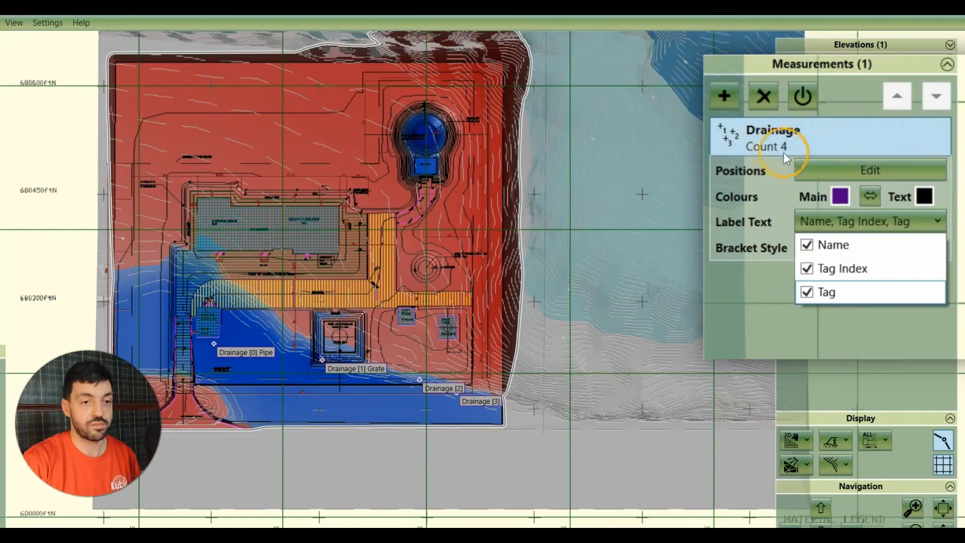
{"action": "left_click", "coordinate": [771, 330]}
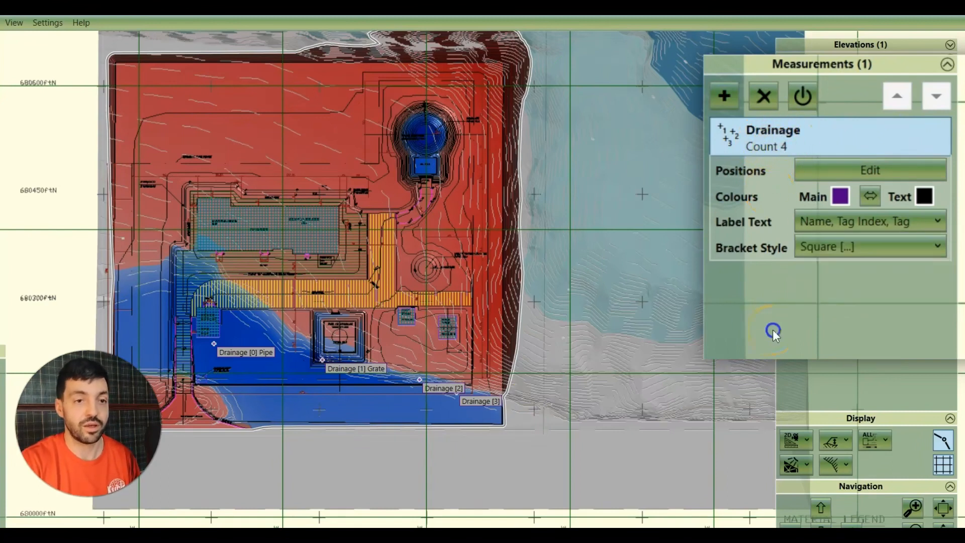
Try hiding the name and the tag individually in the Drainage labels, restoring each one.
{"action": "left_click", "coordinate": [862, 220]}
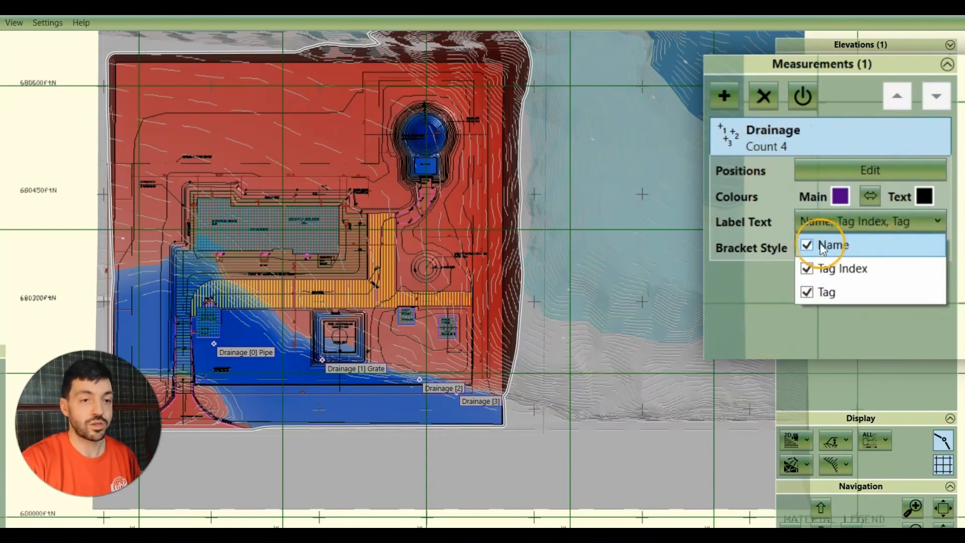
{"action": "left_click", "coordinate": [808, 246]}
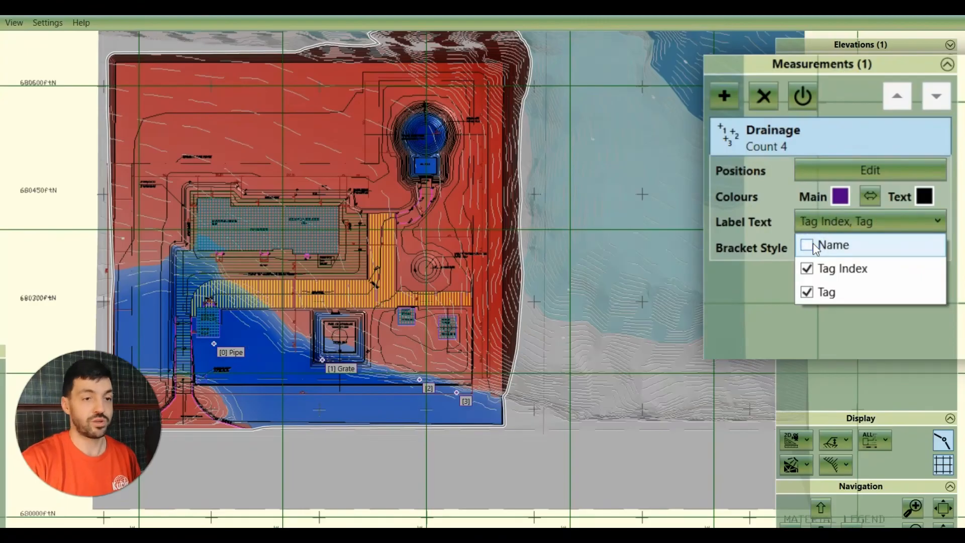
{"action": "left_click", "coordinate": [808, 292]}
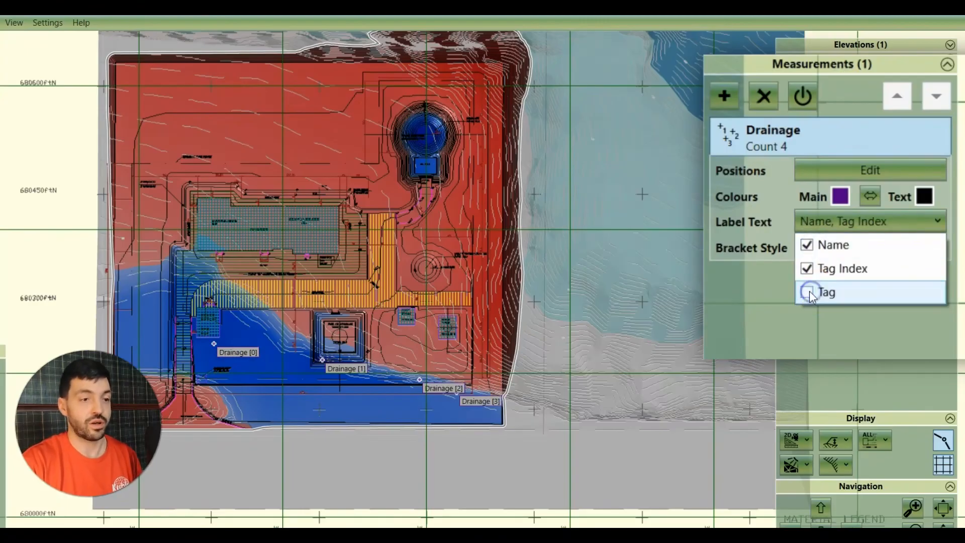
{"action": "left_click", "coordinate": [765, 323]}
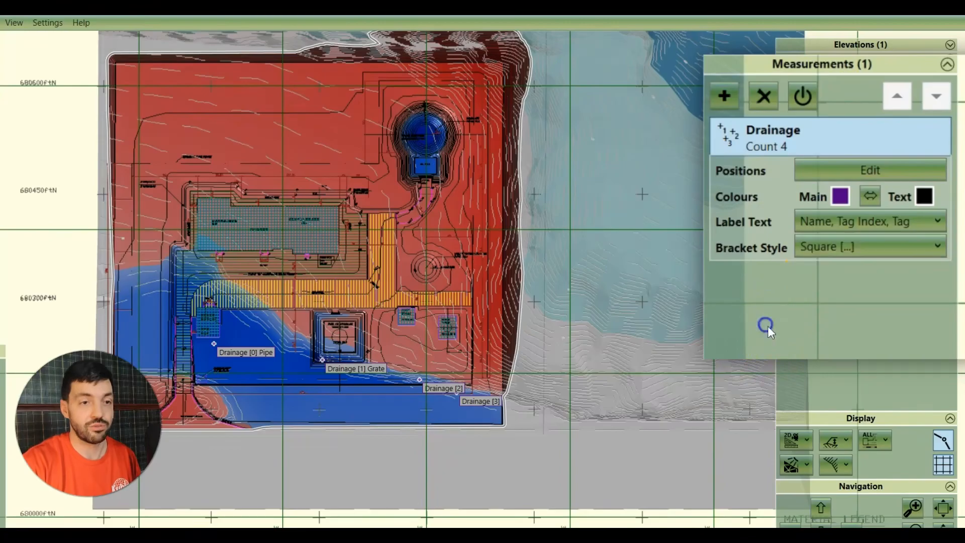
Review the bracket styles available for the Drainage labels without changing the selection.
{"action": "left_click", "coordinate": [853, 252]}
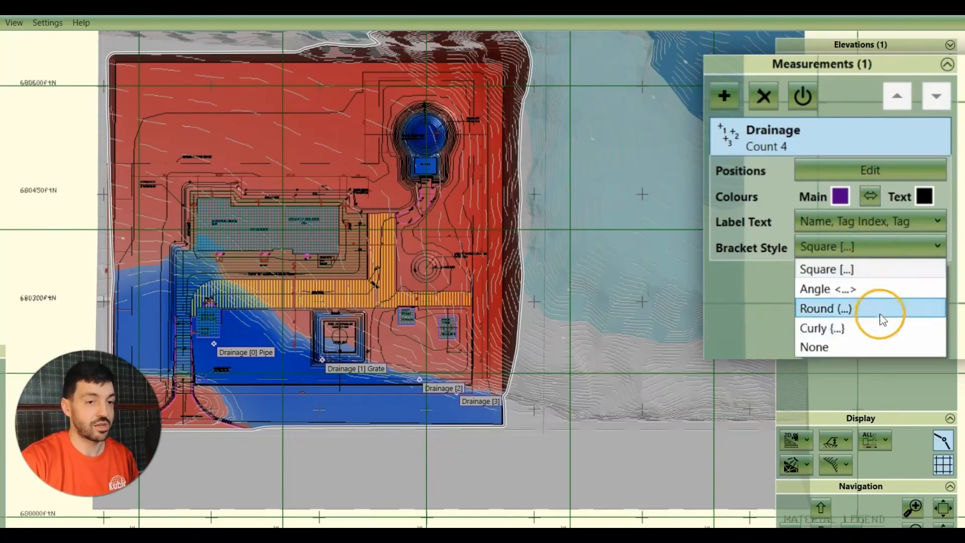
{"action": "left_click", "coordinate": [873, 247]}
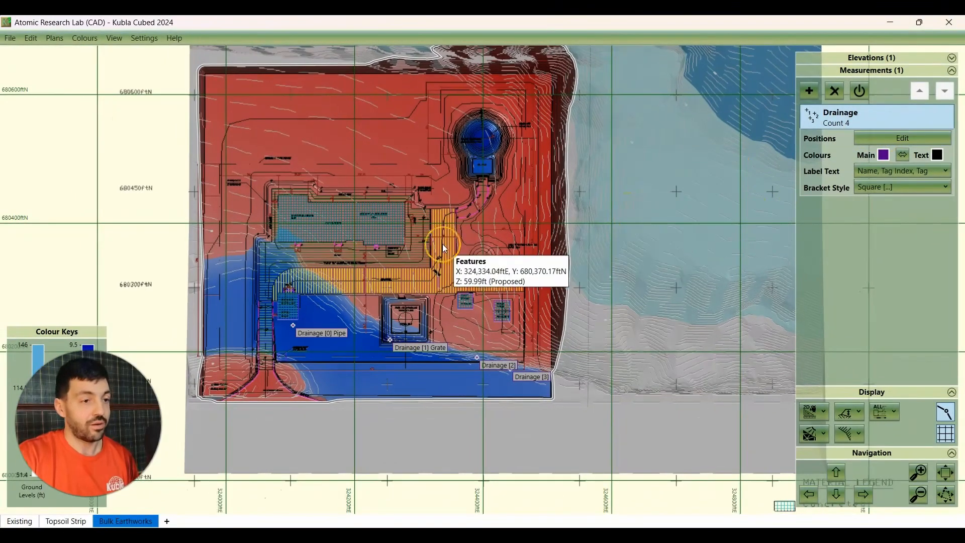
{"action": "left_click_drag", "start_coordinate": [436, 270], "coordinate": [444, 267]}
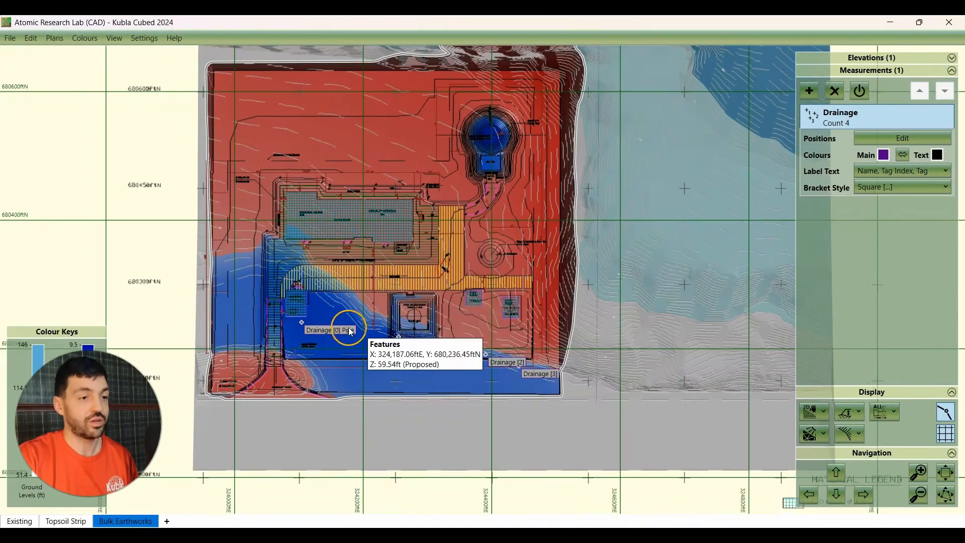
Create a Length measurement with an untagged, open horizontal line from about 323981 to 324465 ftE at 680184 ftN across the site's south side.
{"action": "left_click", "coordinate": [810, 90]}
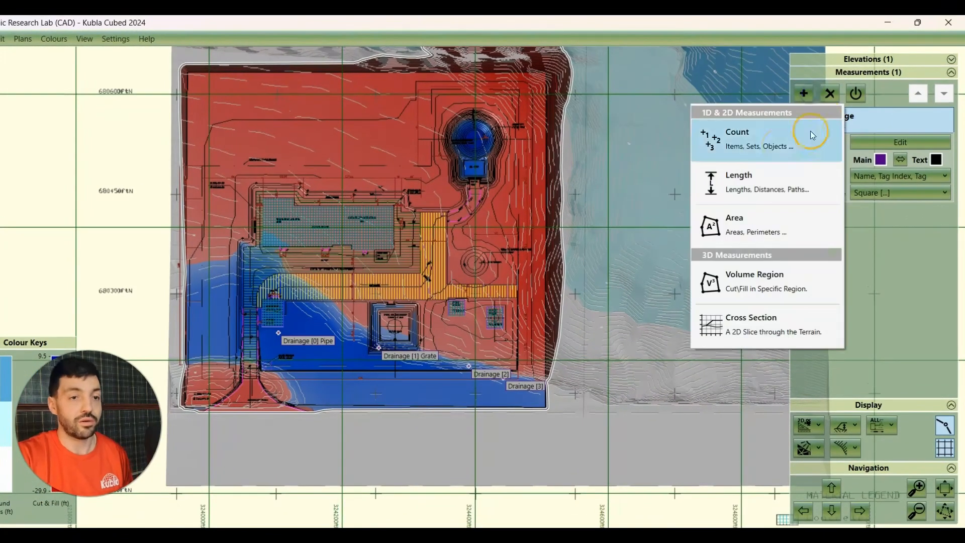
{"action": "left_click", "coordinate": [768, 173]}
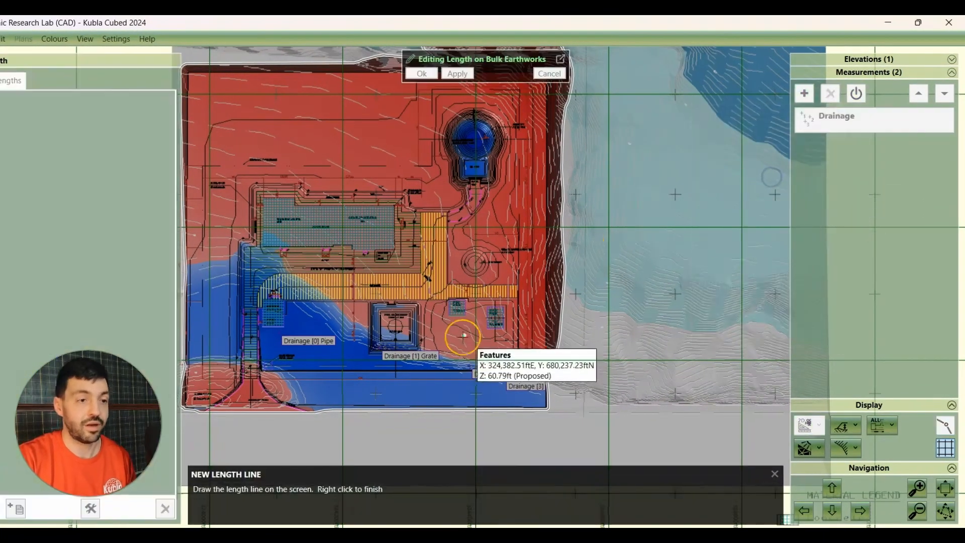
{"action": "left_click", "coordinate": [211, 371]}
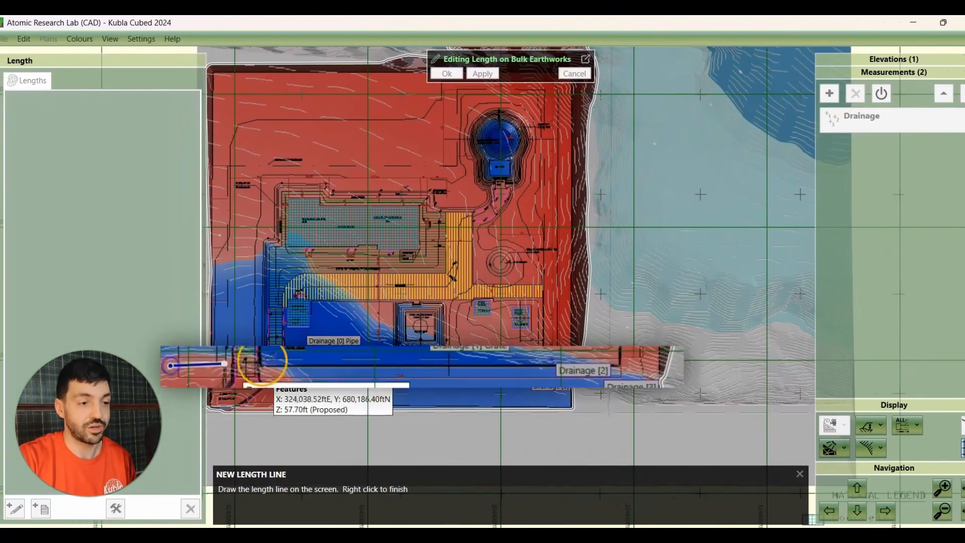
{"action": "left_click", "coordinate": [622, 366]}
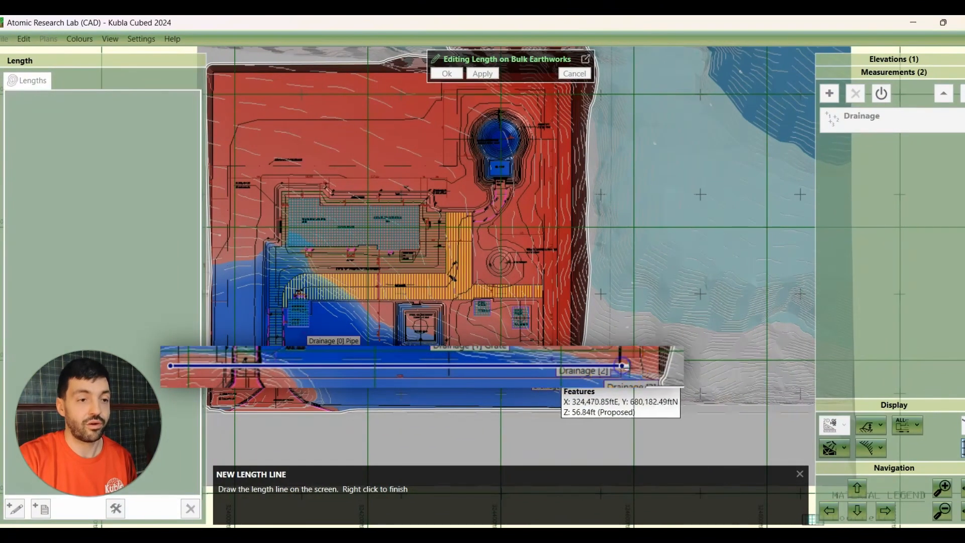
{"action": "right_click", "coordinate": [641, 367]}
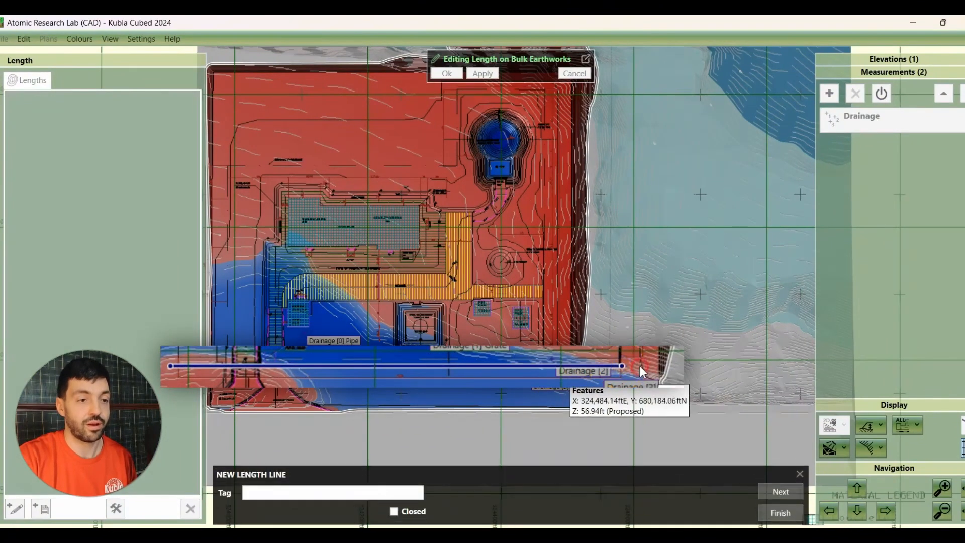
{"action": "left_click", "coordinate": [779, 510]}
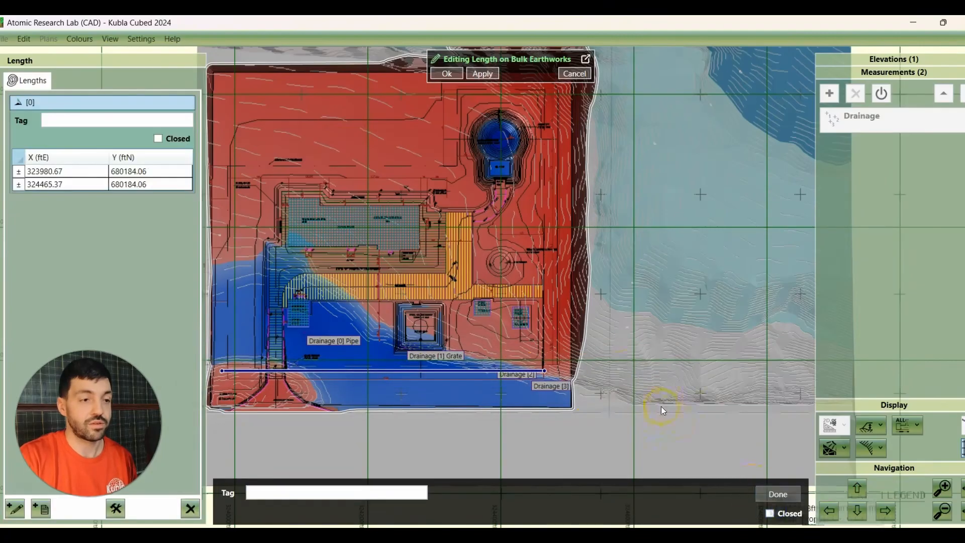
Accept the drawn length line and rename the Length measurement Fence.
{"action": "left_click", "coordinate": [452, 72]}
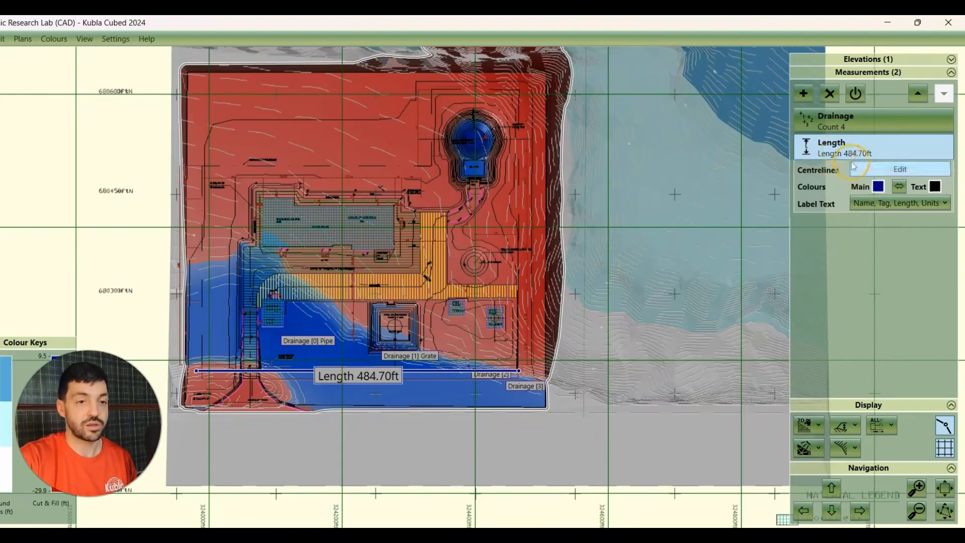
{"action": "double_click", "coordinate": [834, 144]}
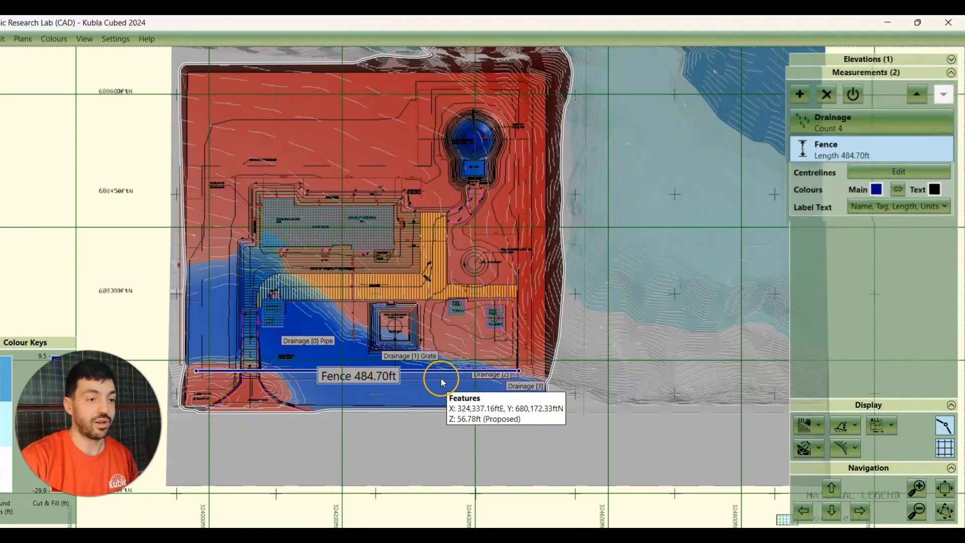
Start a second line in Fence, tracing the entrance road's east edge from about 324081 ftE, 680192 ftN north around the corner to about 680290 ftN.
{"action": "left_click", "coordinate": [871, 170]}
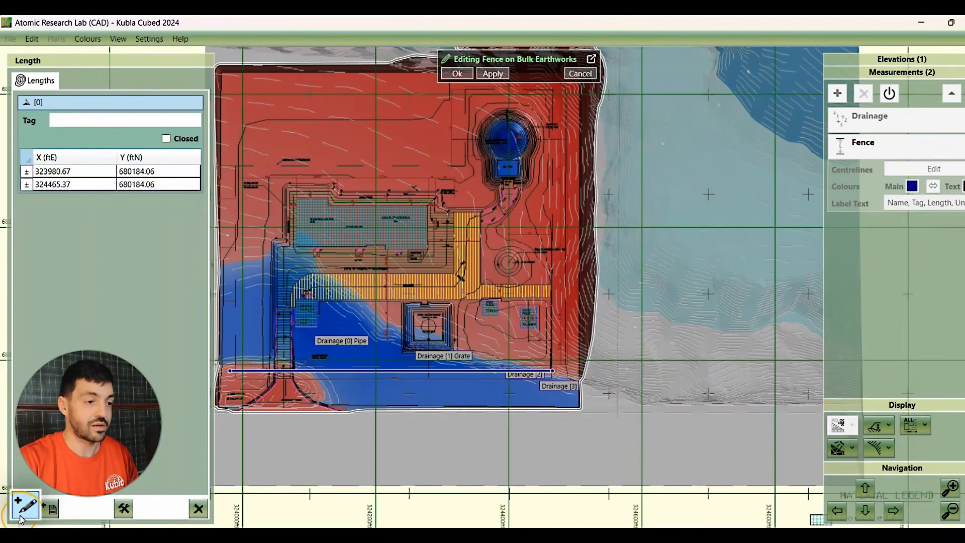
{"action": "left_click", "coordinate": [22, 517]}
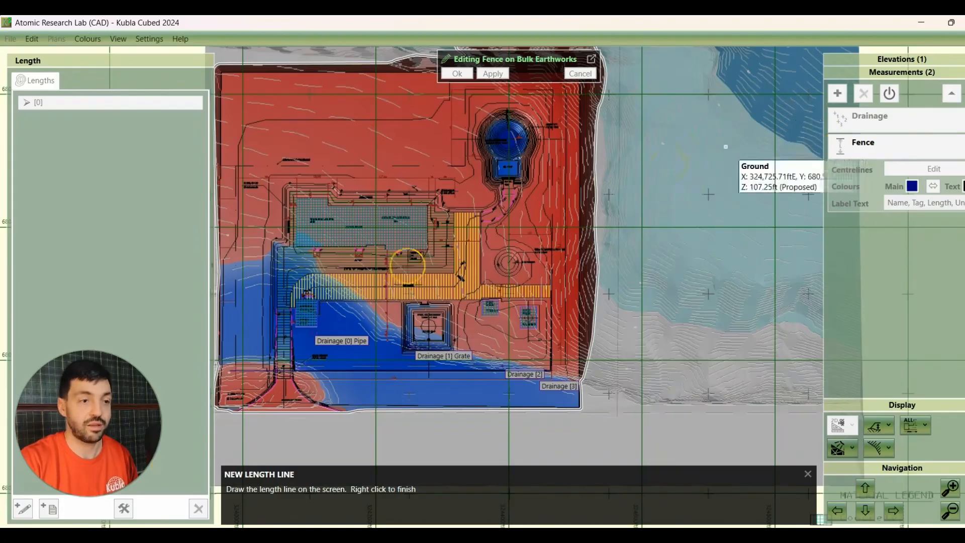
{"action": "left_click", "coordinate": [297, 364]}
{"action": "left_click", "coordinate": [293, 351]}
{"action": "left_click", "coordinate": [294, 340]}
{"action": "left_click", "coordinate": [293, 324]}
{"action": "left_click", "coordinate": [296, 309]}
{"action": "left_click", "coordinate": [296, 302]}
{"action": "left_click", "coordinate": [298, 299]}
Continue the second Fence line east below the gravel strip to about 324472 ftE, 680294 ftN, and accept it untagged and open.
{"action": "left_click", "coordinate": [318, 299]}
{"action": "left_click", "coordinate": [330, 299]}
{"action": "left_click", "coordinate": [342, 300]}
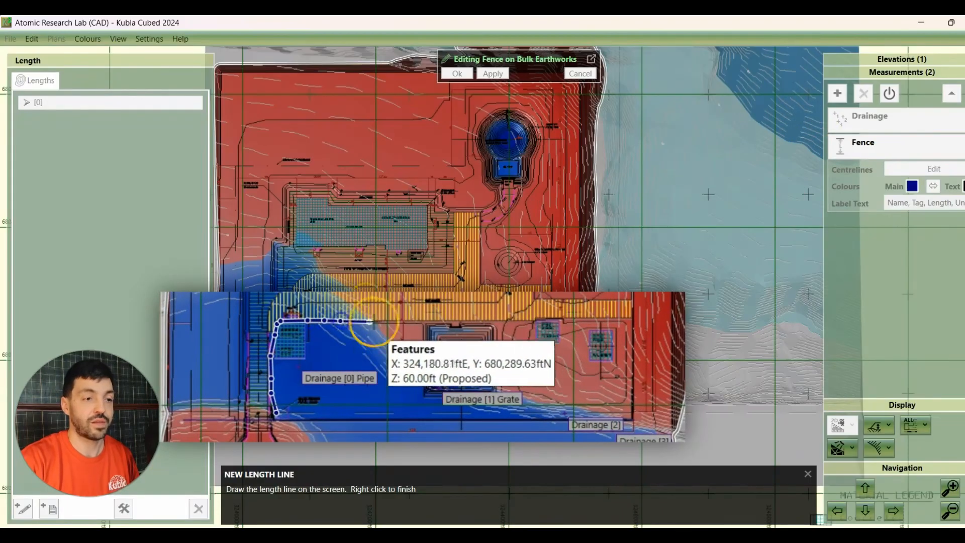
{"action": "left_click", "coordinate": [366, 301]}
{"action": "left_click", "coordinate": [557, 297]}
{"action": "right_click", "coordinate": [572, 301]}
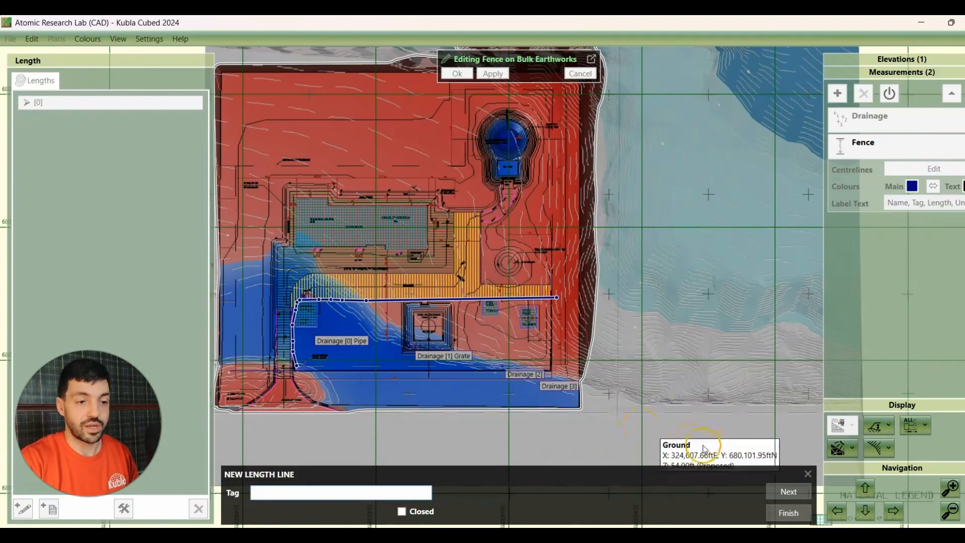
{"action": "left_click", "coordinate": [792, 509]}
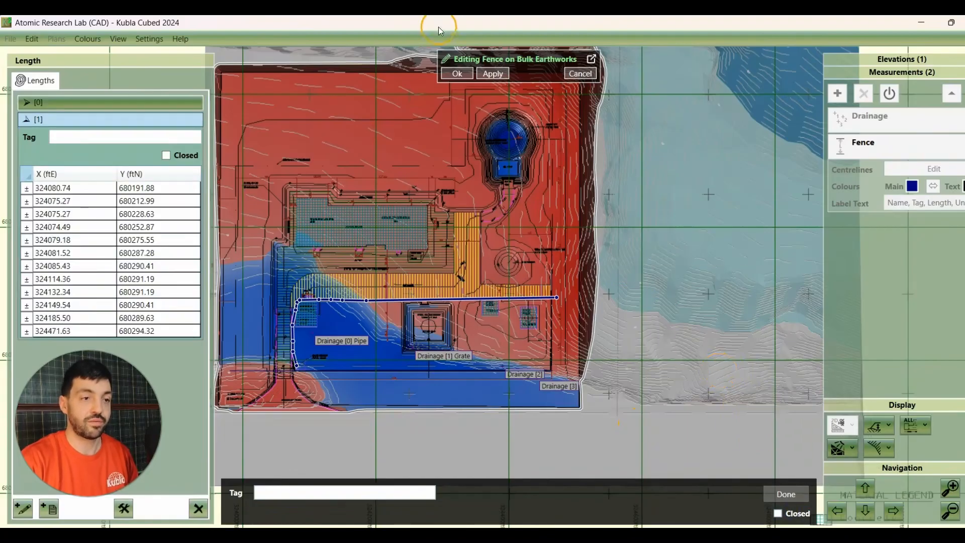
{"action": "left_click", "coordinate": [458, 73]}
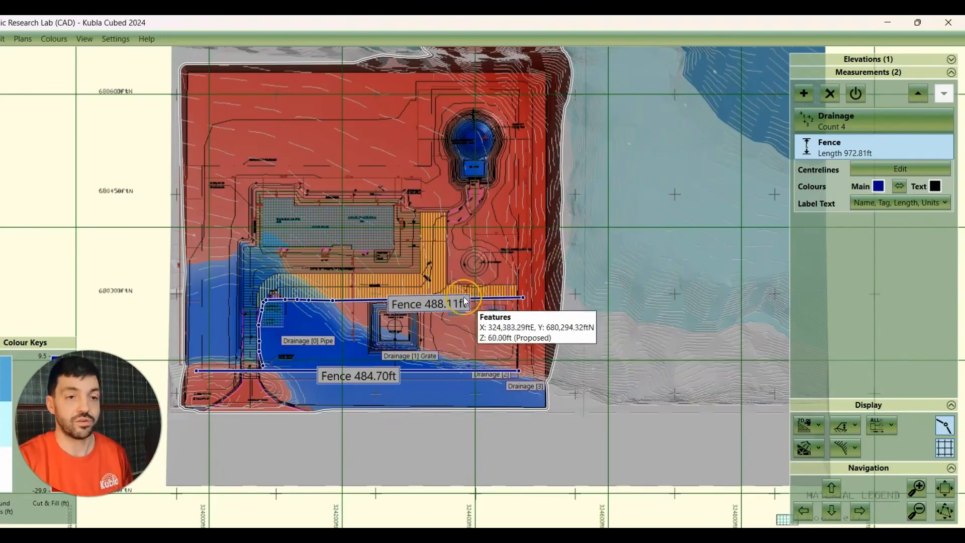
Review the label text options available for the Fence measurement without changing the selection.
{"action": "left_click", "coordinate": [878, 208]}
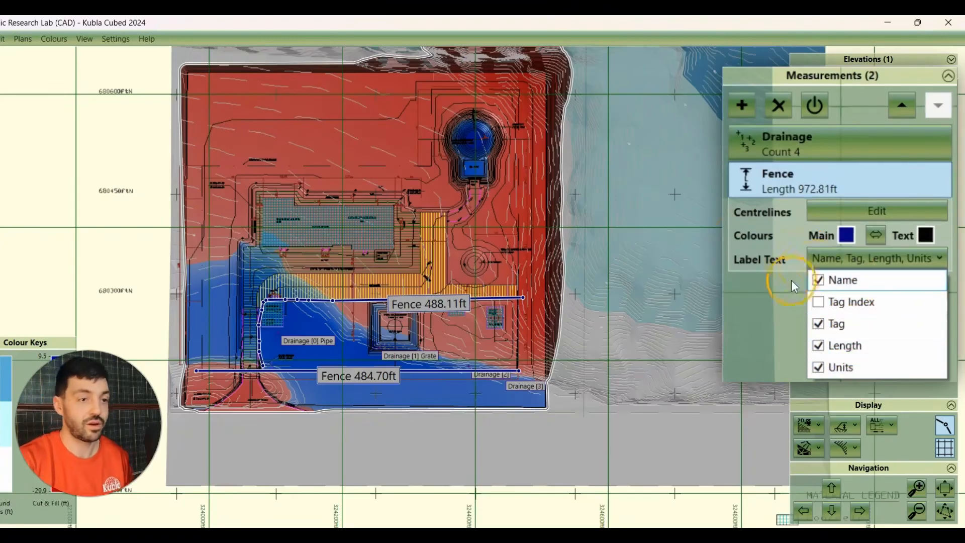
{"action": "left_click", "coordinate": [724, 248]}
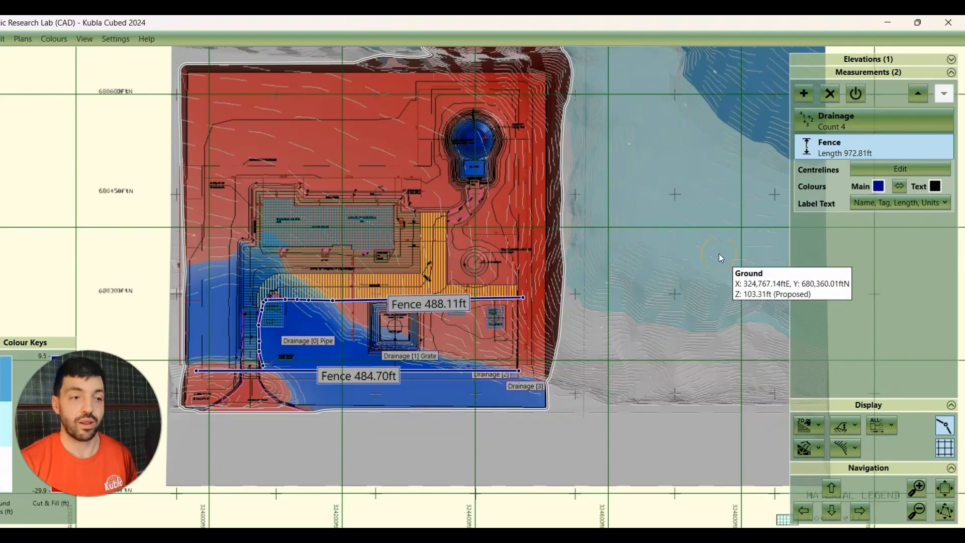
{"action": "left_click", "coordinate": [648, 128]}
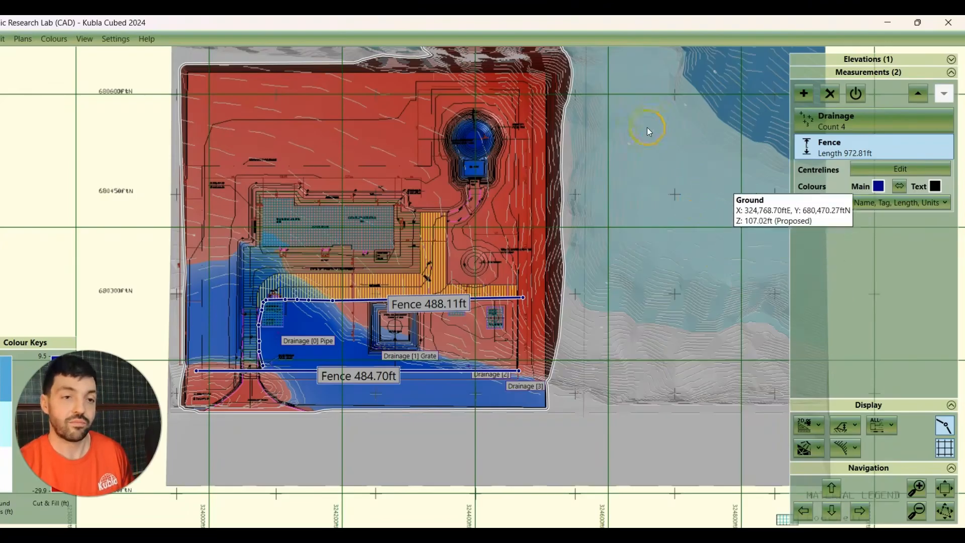
{"action": "left_click", "coordinate": [867, 201]}
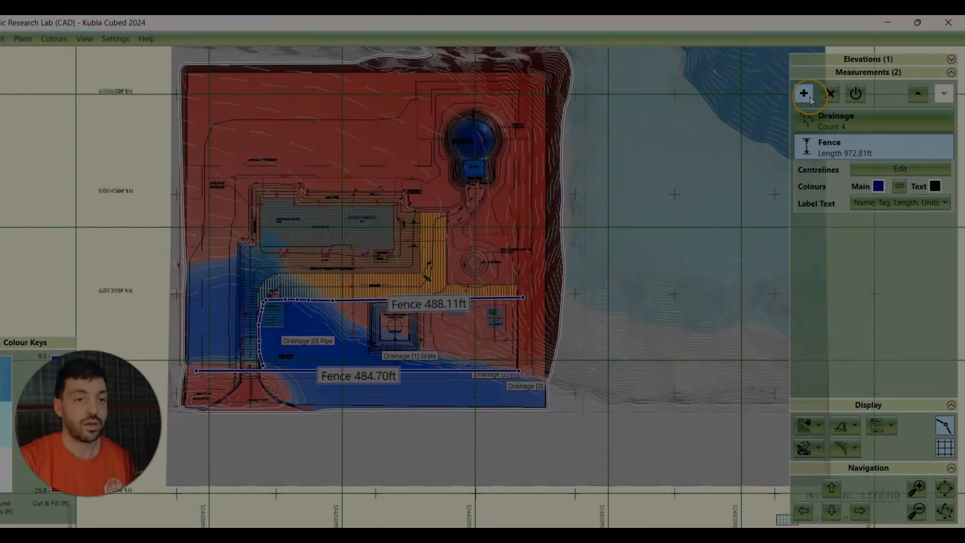
Create an Area measurement and trace its outline along the north and east sides of the paved zone around the buildings, from about 324070 ftE, 680454 ftN.
{"action": "left_click", "coordinate": [806, 95]}
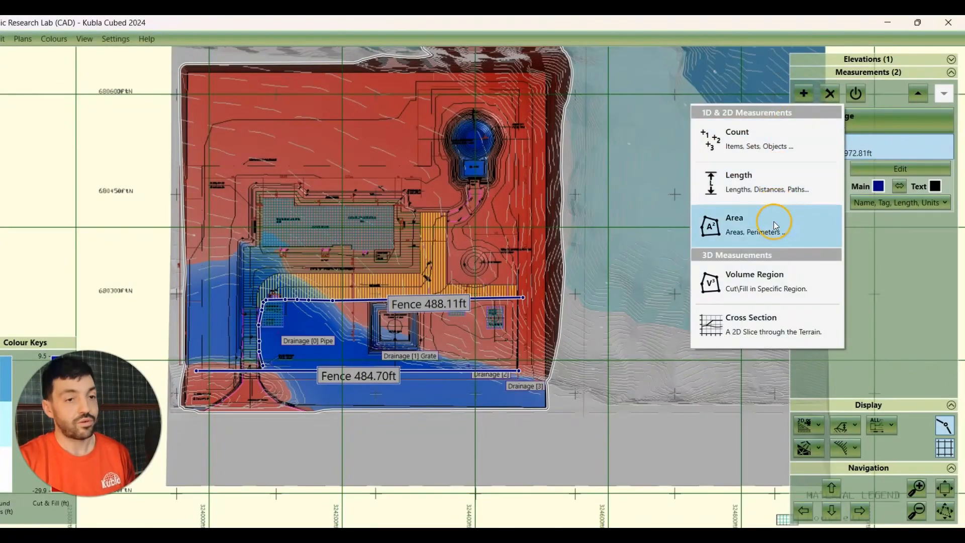
{"action": "left_click", "coordinate": [774, 224]}
{"action": "left_click", "coordinate": [364, 335]}
{"action": "middle_click_drag", "start_coordinate": [364, 335], "coordinate": [386, 345]}
{"action": "scroll", "coordinate": [268, 377], "scroll_direction": "up", "scroll_amount": 2}
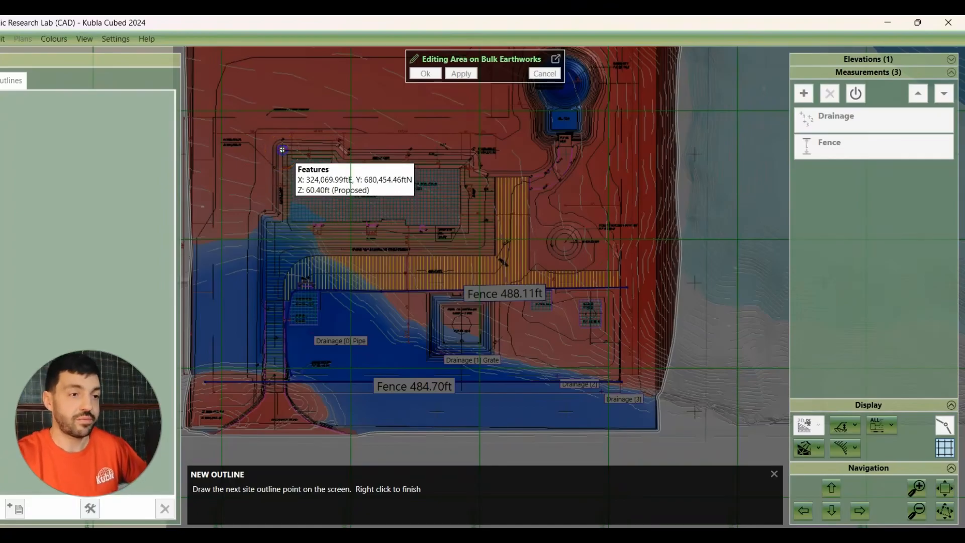
{"action": "left_click", "coordinate": [282, 149]}
{"action": "left_click", "coordinate": [341, 148]}
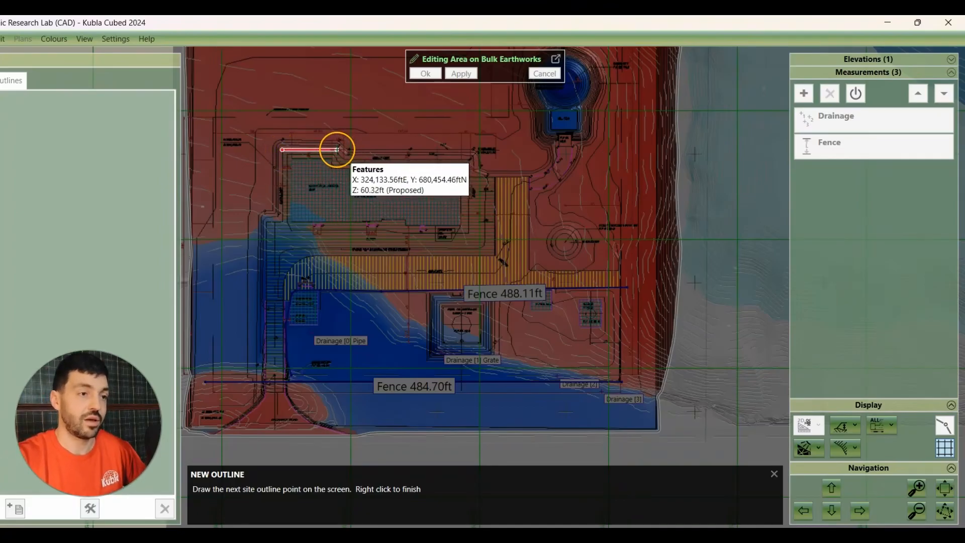
{"action": "left_click", "coordinate": [337, 162]}
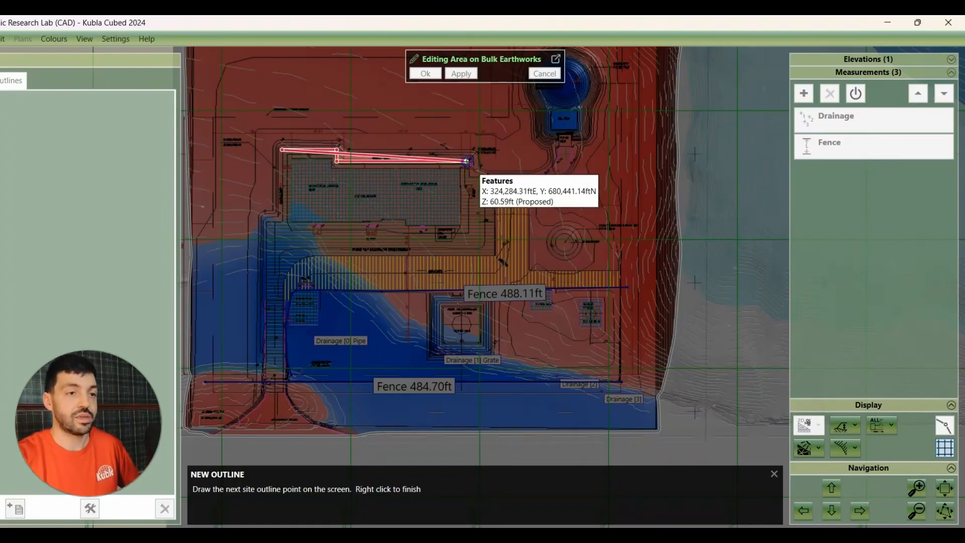
{"action": "left_click", "coordinate": [467, 161]}
{"action": "left_click", "coordinate": [498, 177]}
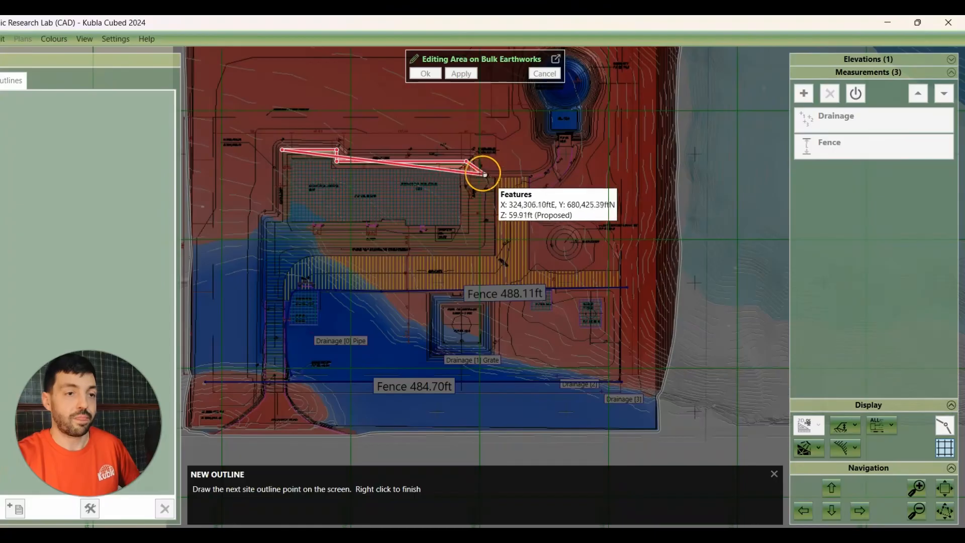
{"action": "left_click", "coordinate": [469, 169]}
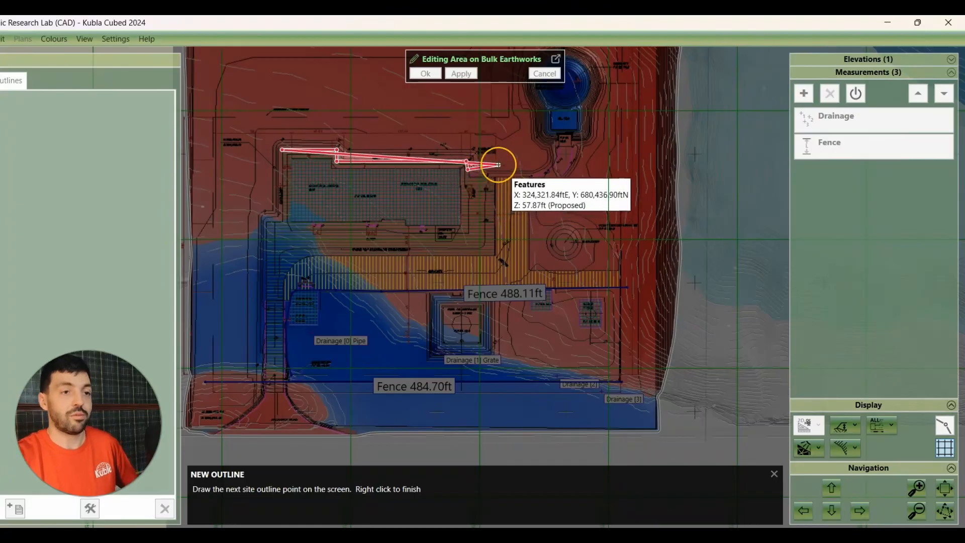
{"action": "left_click", "coordinate": [500, 178]}
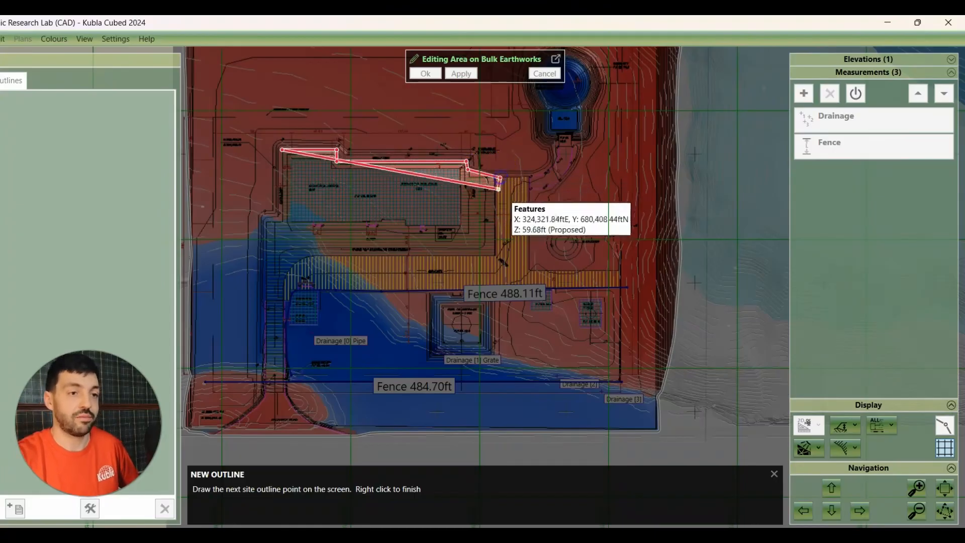
{"action": "left_click", "coordinate": [499, 255]}
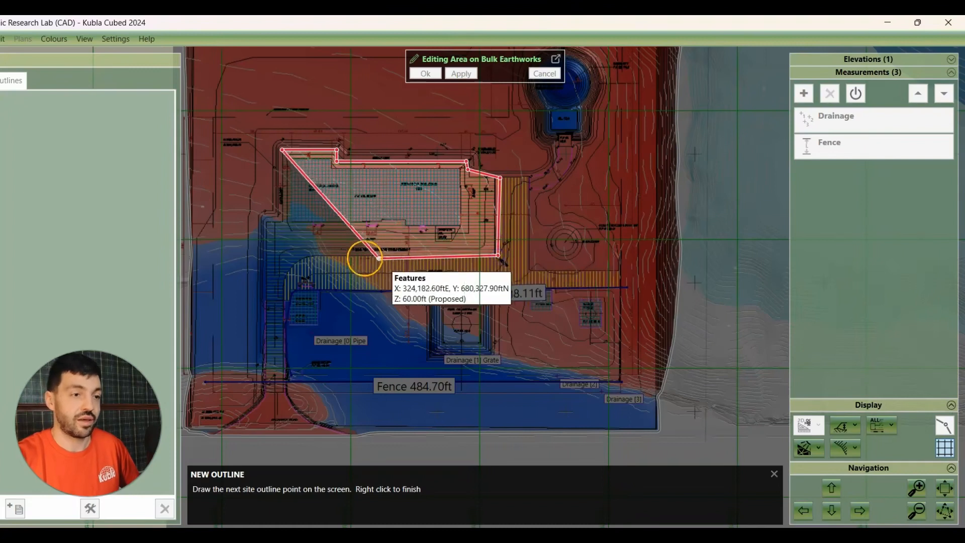
Continue the area outline along the gravel's north edge and around the entrance road, then finish the outline untagged and accept the Area measurement.
{"action": "left_click", "coordinate": [298, 258]}
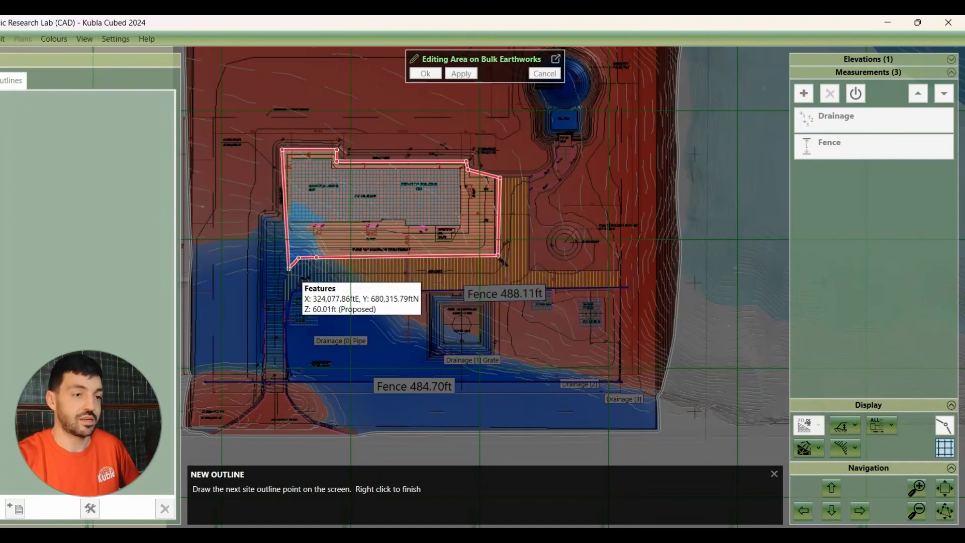
{"action": "left_click", "coordinate": [285, 276]}
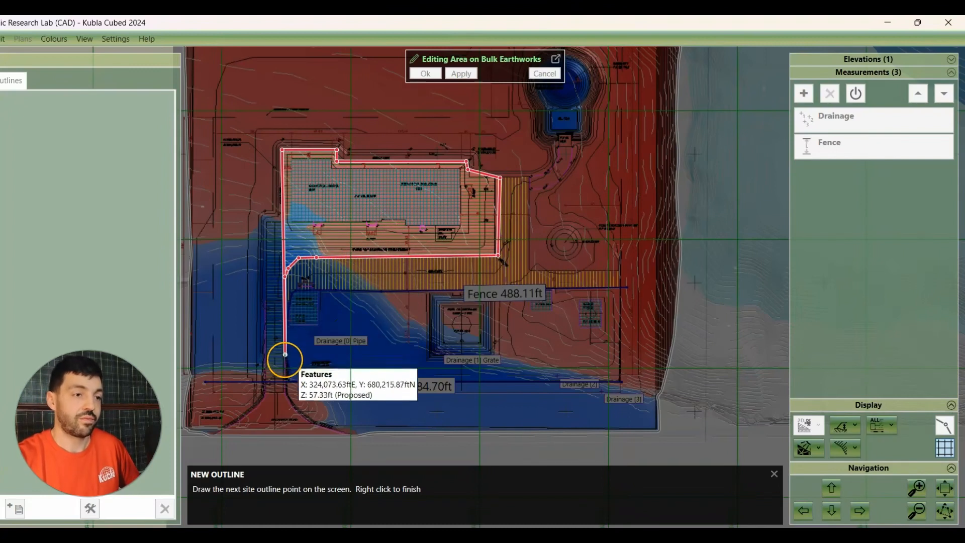
{"action": "left_click", "coordinate": [286, 383]}
{"action": "left_click", "coordinate": [262, 387]}
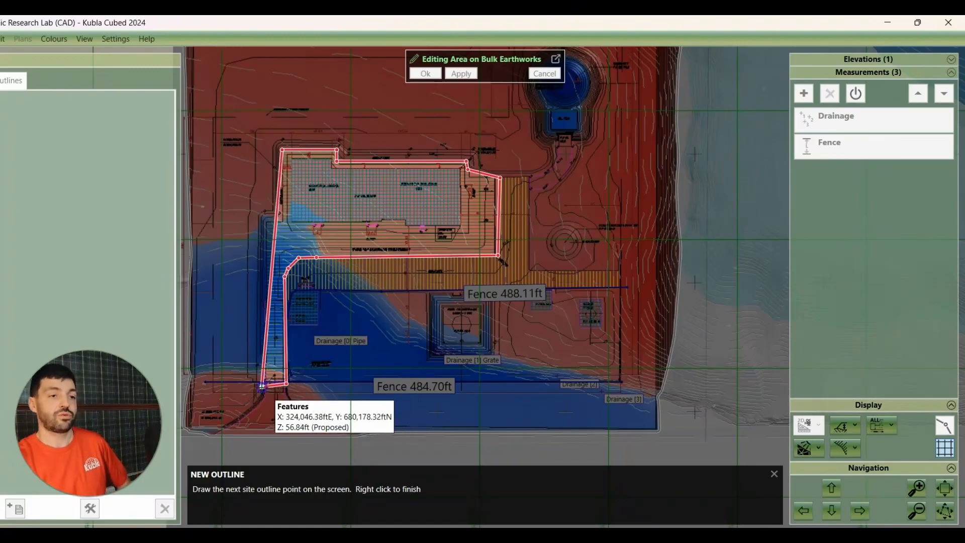
{"action": "left_click", "coordinate": [256, 220]}
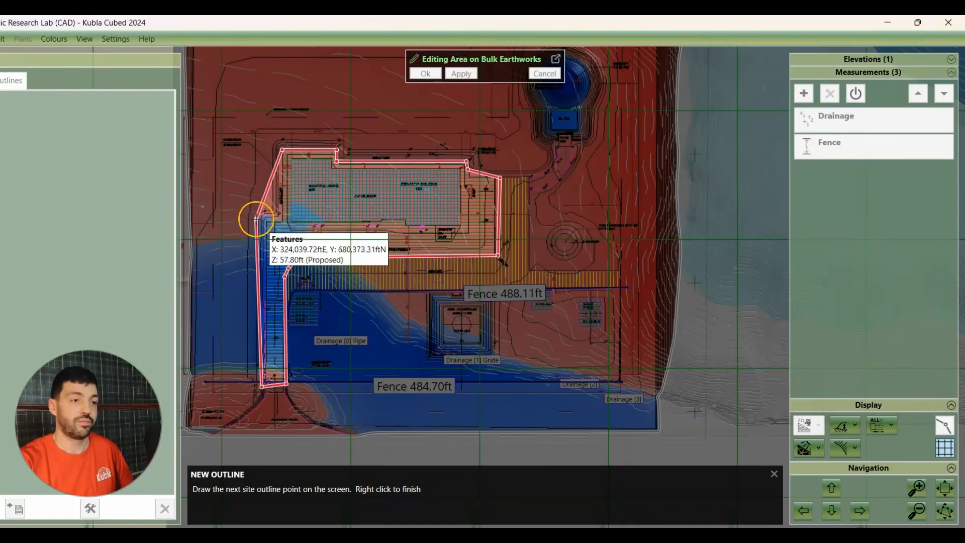
{"action": "right_click", "coordinate": [277, 190]}
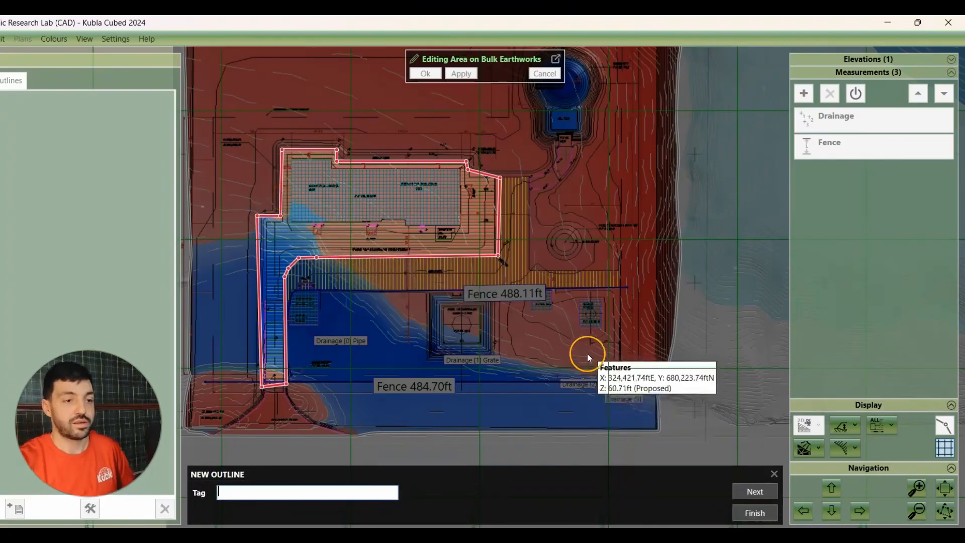
{"action": "left_click", "coordinate": [754, 495]}
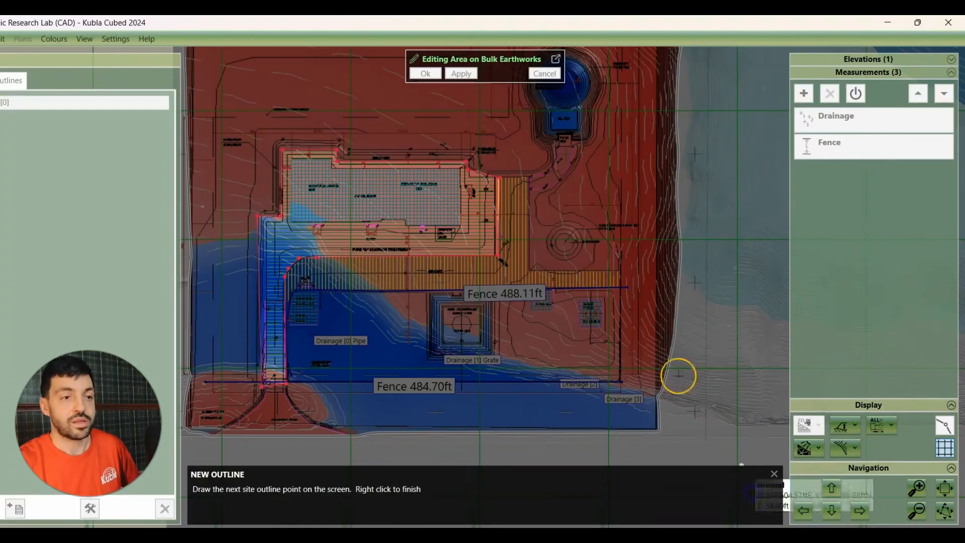
{"action": "right_click", "coordinate": [601, 345]}
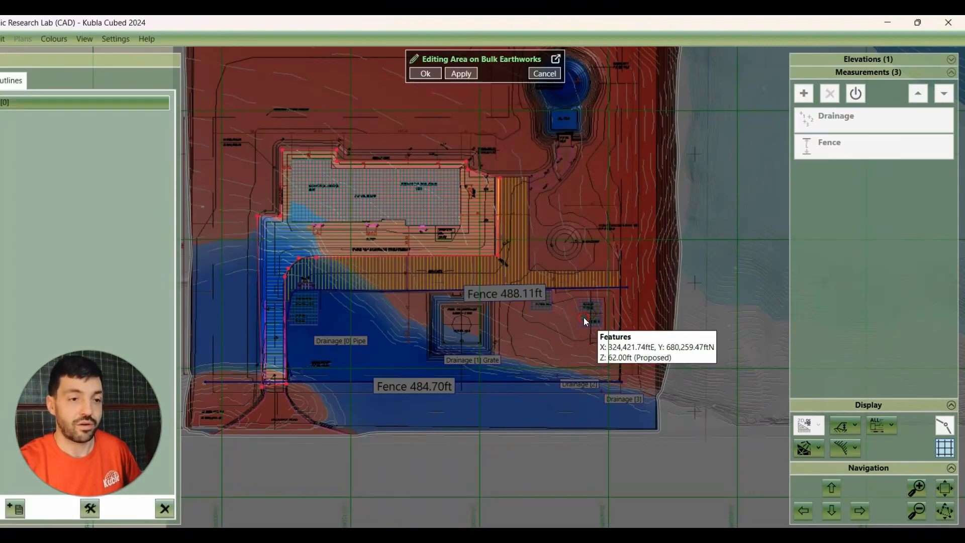
{"action": "left_click", "coordinate": [434, 76]}
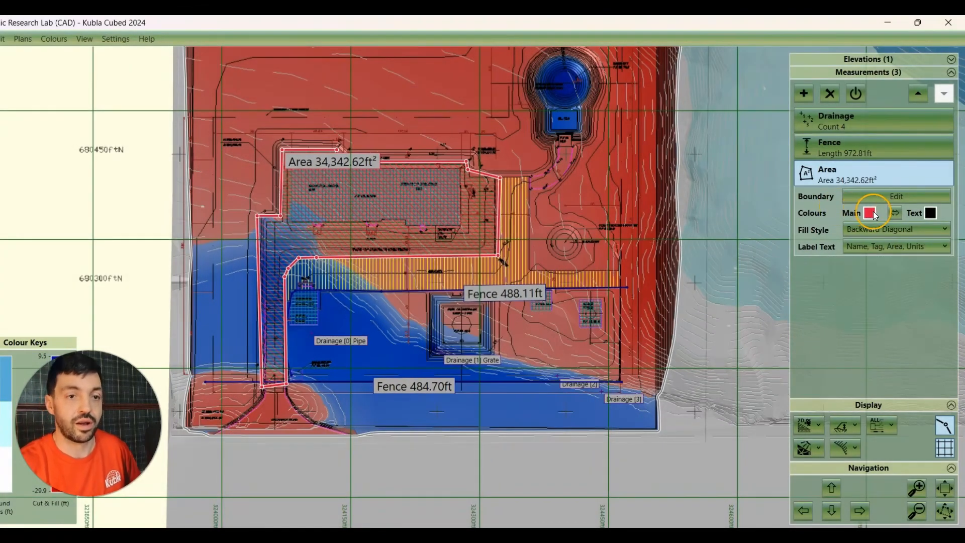
Rename the Area measurement Pavement and style it with a green main colour and Crossed Diagonal fill.
{"action": "left_click", "coordinate": [871, 213]}
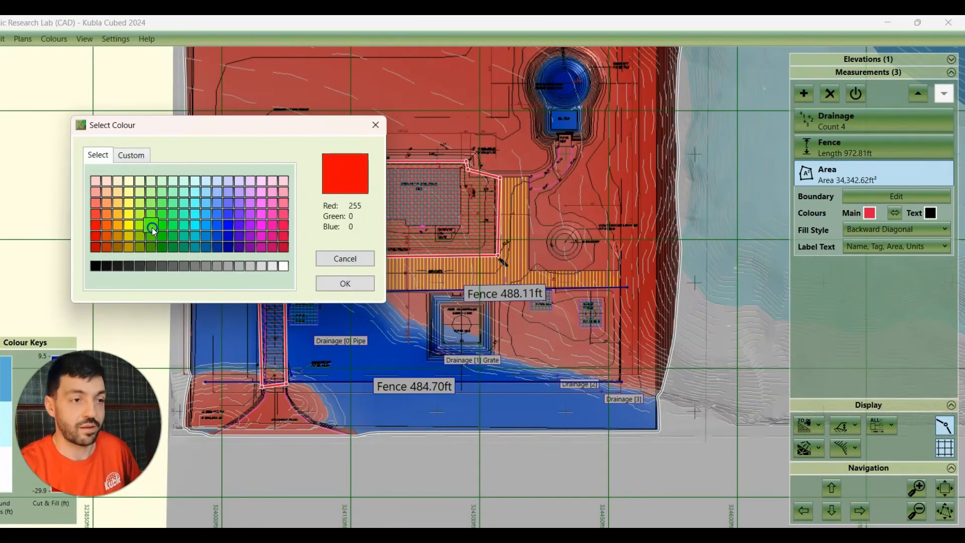
{"action": "left_click", "coordinate": [337, 284]}
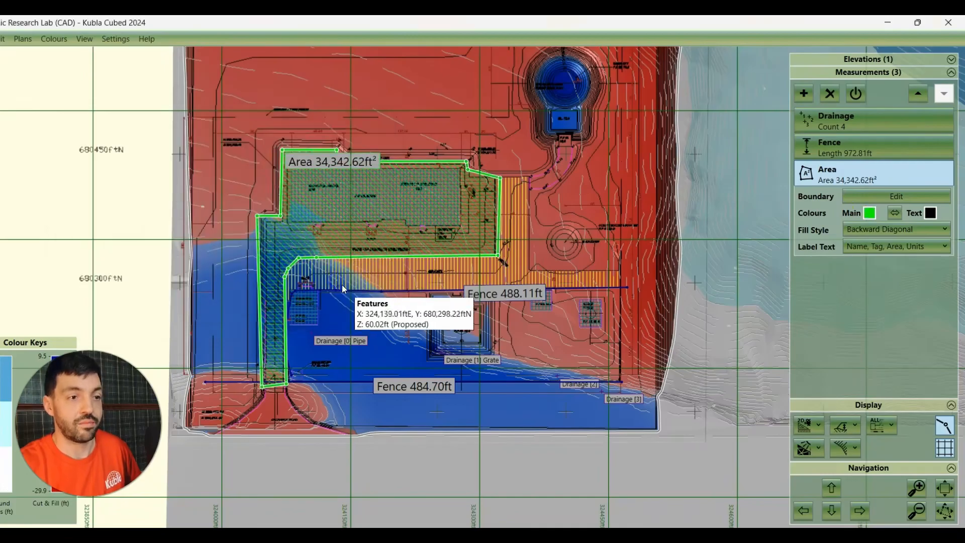
{"action": "left_click", "coordinate": [893, 229]}
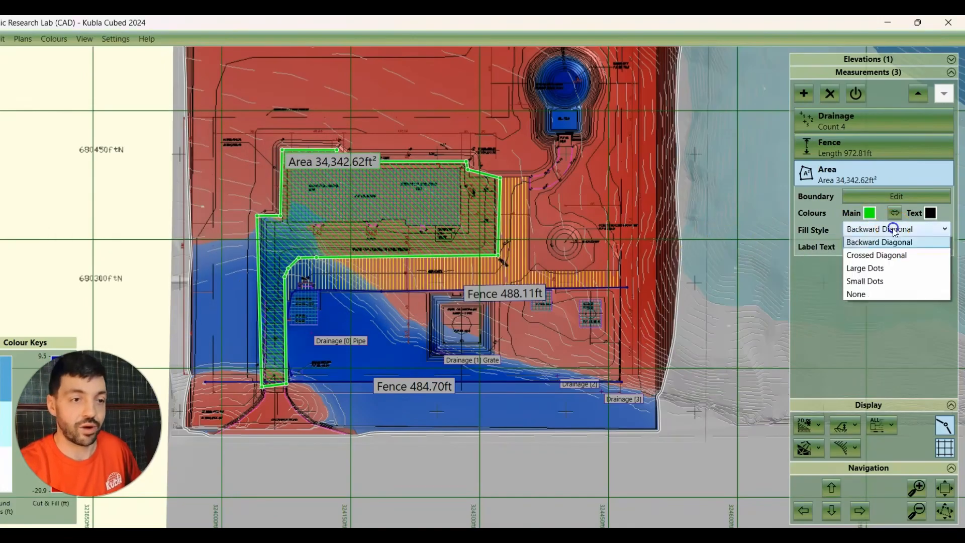
{"action": "left_click", "coordinate": [894, 309]}
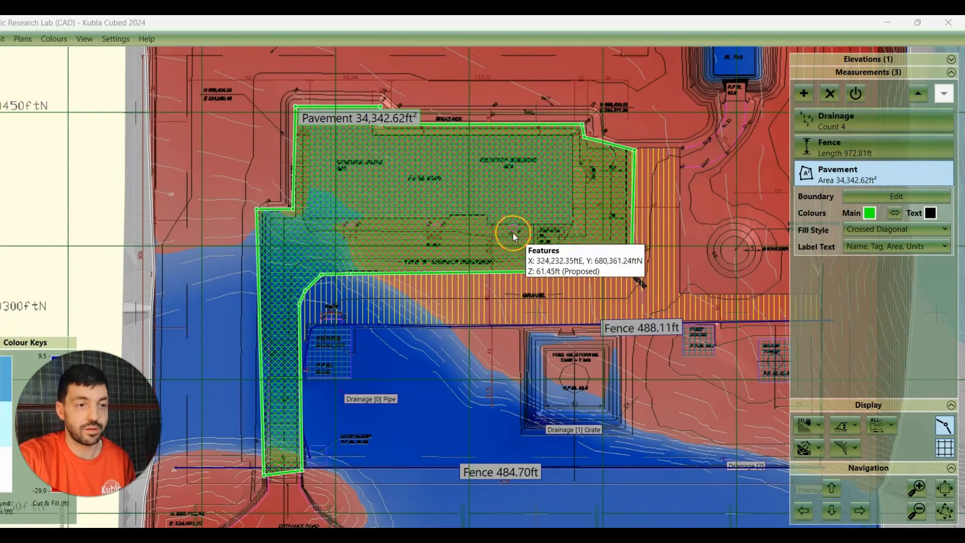
Edit the Pavement boundary and start a second outline around the buildings' west and south sides, from about 324078 ftE, 680439 ftN.
{"action": "left_click", "coordinate": [885, 195]}
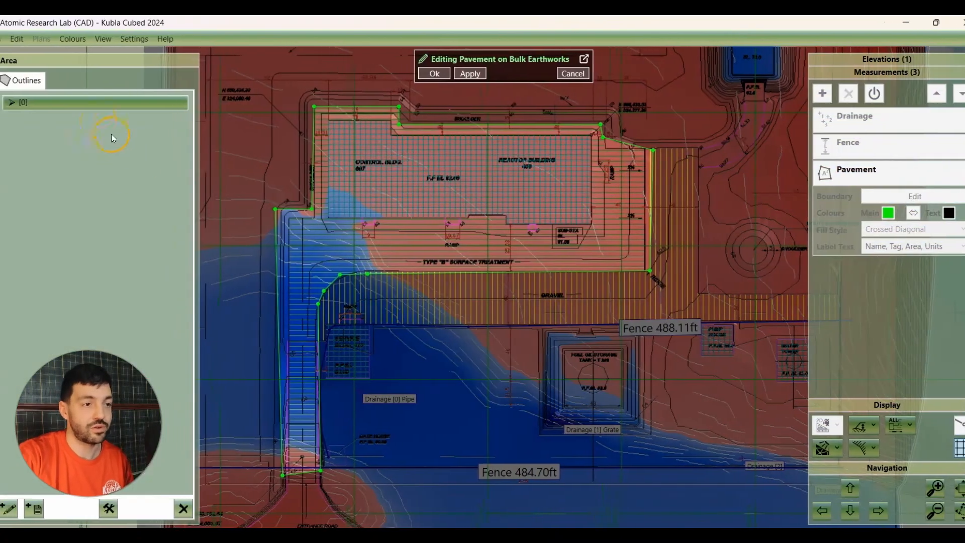
{"action": "left_click", "coordinate": [22, 518]}
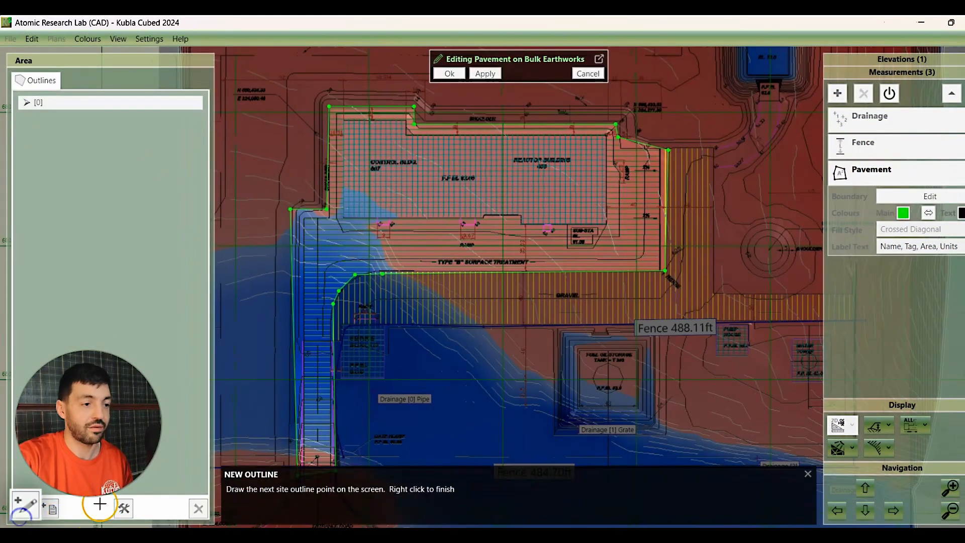
{"action": "left_click", "coordinate": [340, 128]}
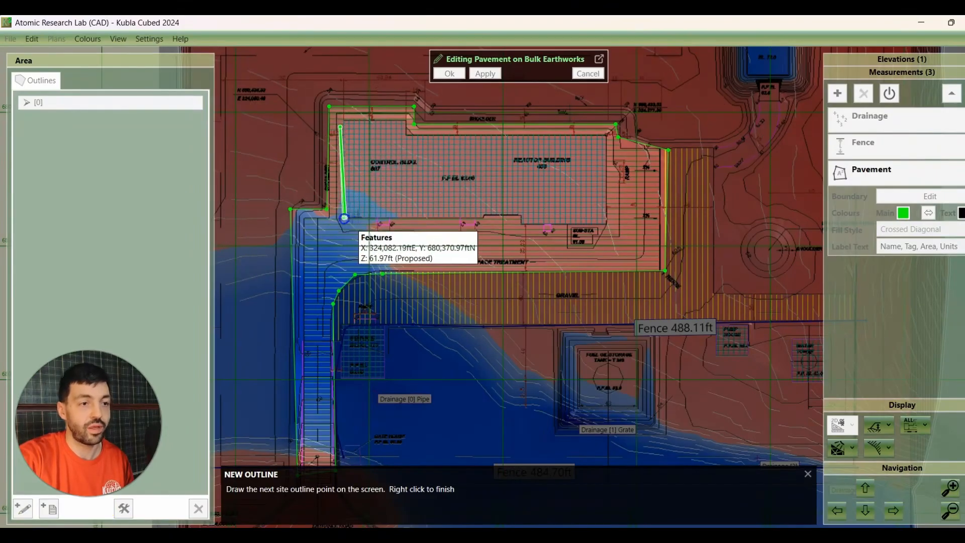
{"action": "left_click", "coordinate": [345, 218]}
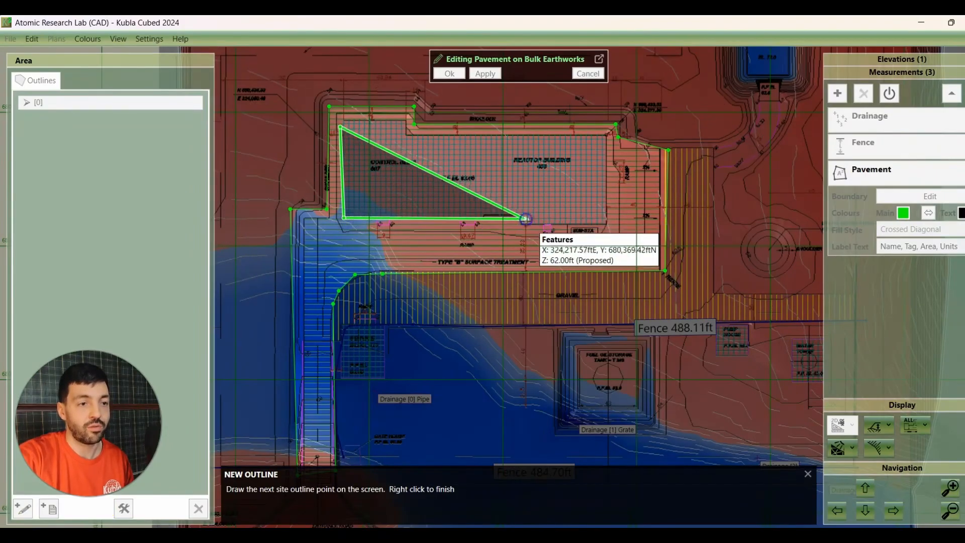
{"action": "left_click", "coordinate": [528, 225]}
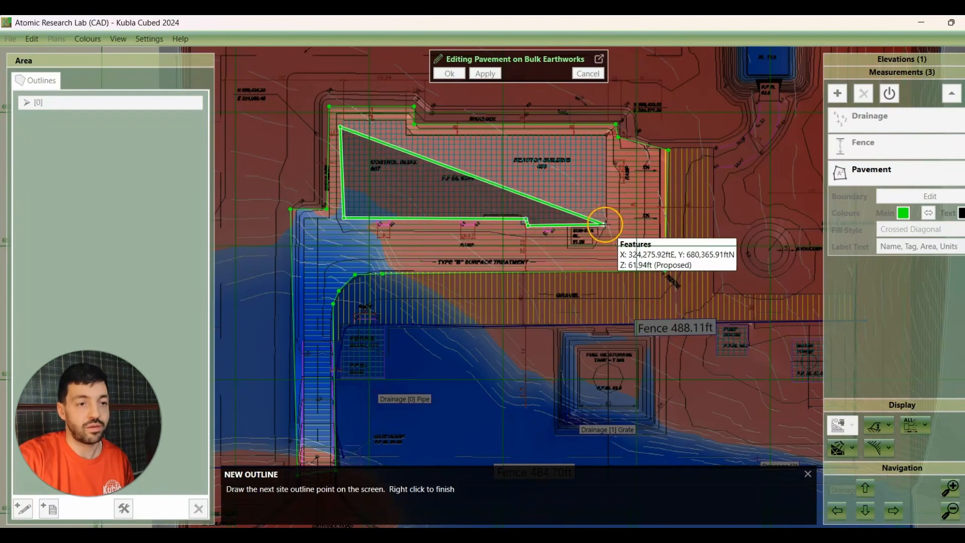
{"action": "left_click", "coordinate": [608, 225]}
Continue the outline up the buildings' east side and along the stepped north edge, then finish it untagged and accept the Pavement edit.
{"action": "left_click", "coordinate": [610, 132]}
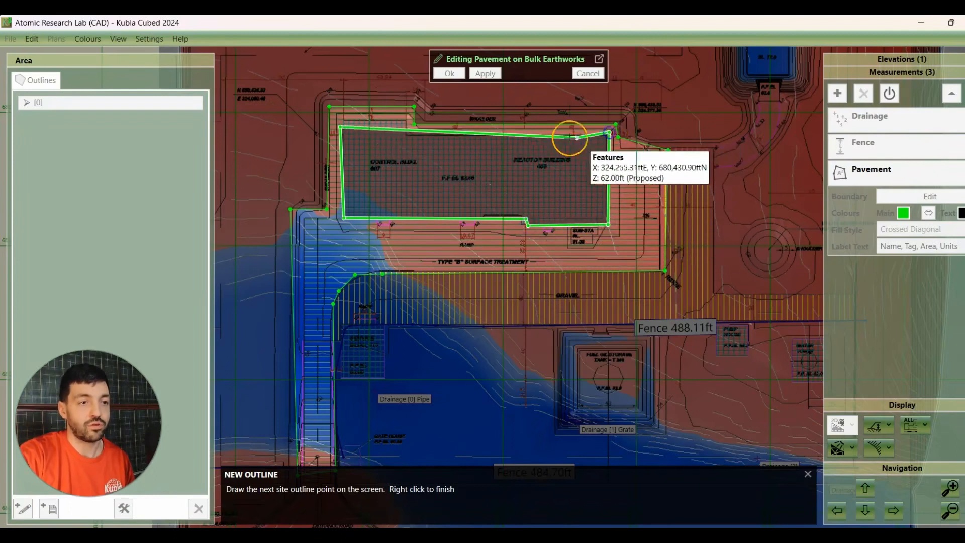
{"action": "left_click", "coordinate": [405, 130]}
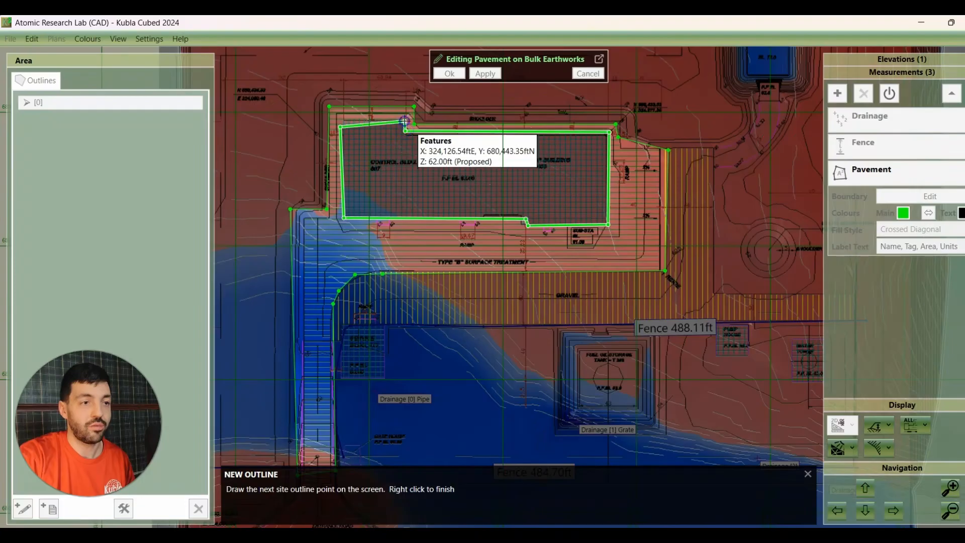
{"action": "left_click", "coordinate": [404, 122]}
{"action": "left_click", "coordinate": [340, 121]}
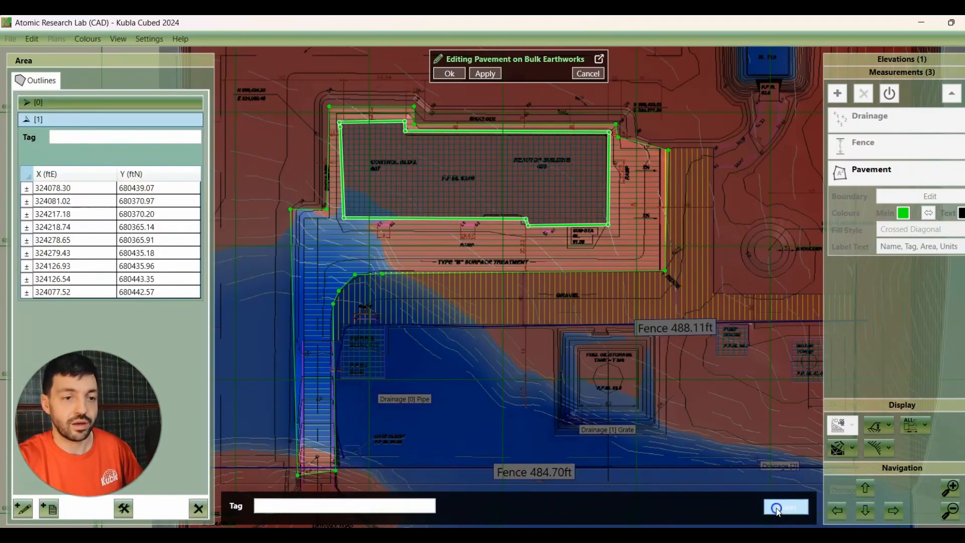
{"action": "left_click", "coordinate": [777, 511]}
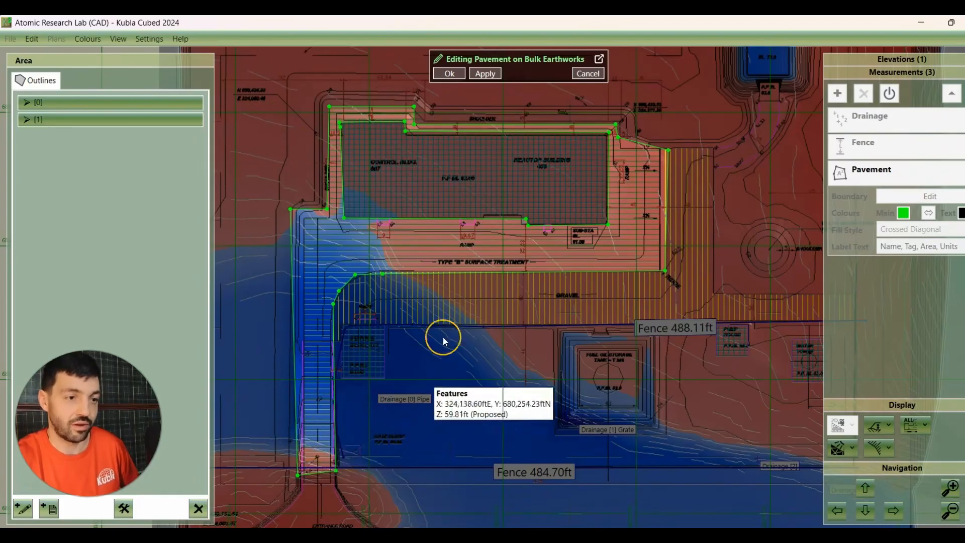
{"action": "left_click", "coordinate": [450, 75]}
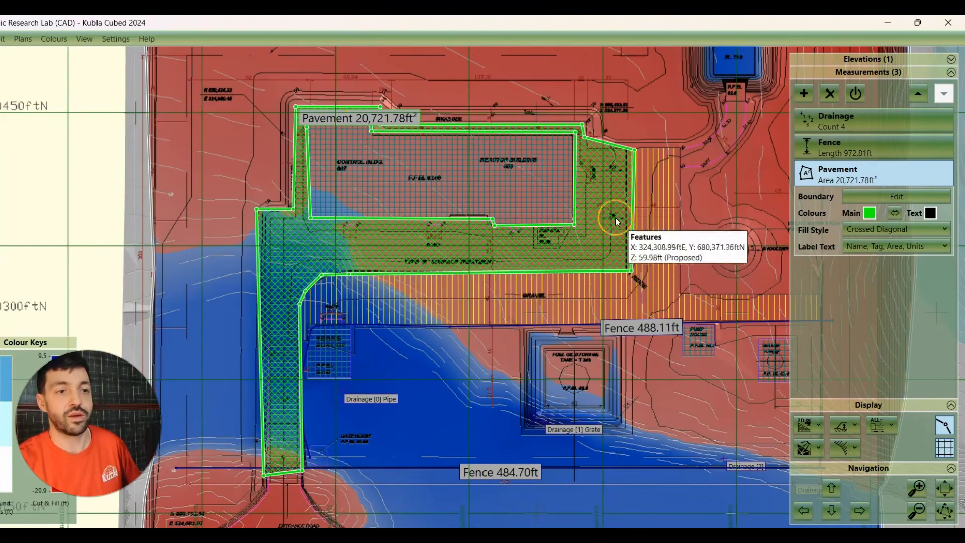
Add an untagged four-corner outline to Pavement around the fuel oil storage tank, from about 324255 ftE, 680276 ftN, and accept the edit.
{"action": "left_click_drag", "start_coordinate": [582, 266], "coordinate": [574, 256]}
{"action": "scroll", "coordinate": [574, 256], "scroll_direction": "down", "scroll_amount": 1}
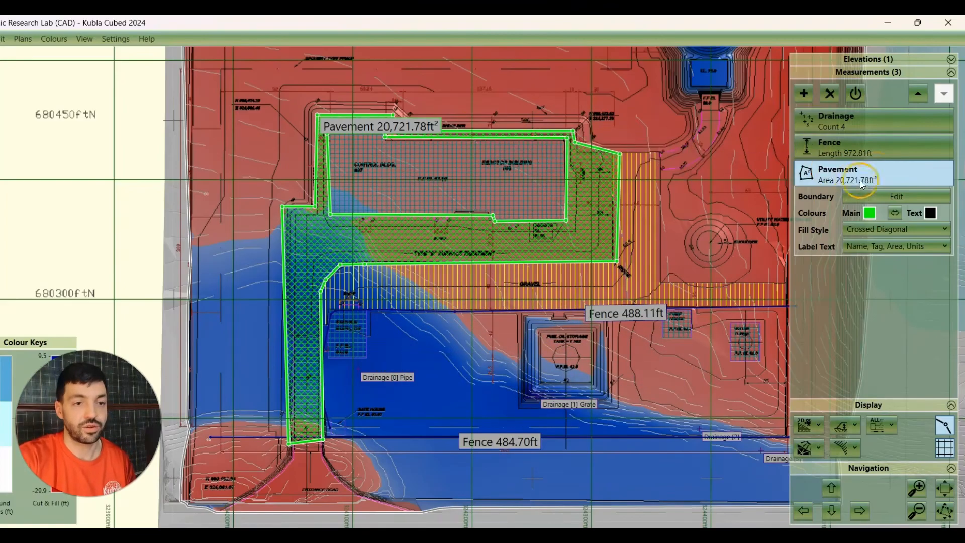
{"action": "left_click", "coordinate": [915, 199]}
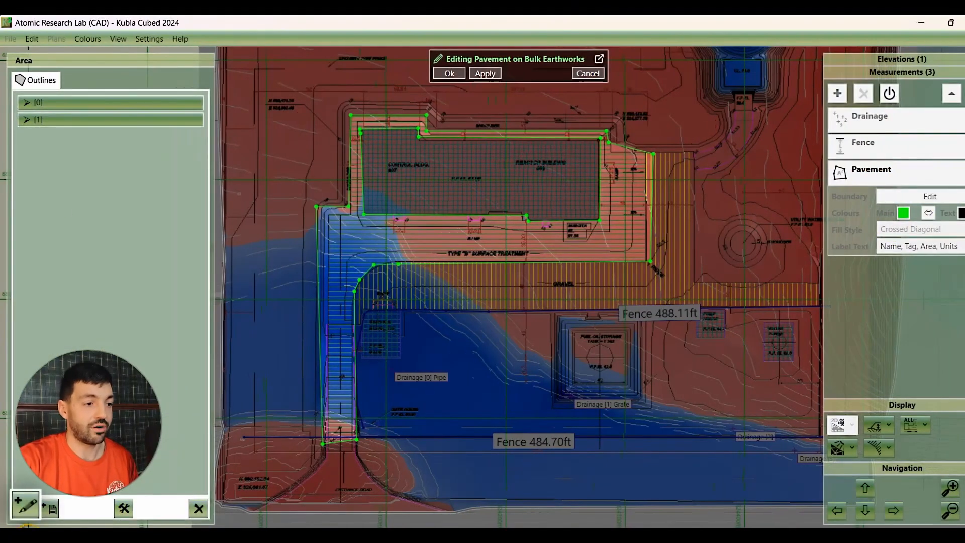
{"action": "left_click", "coordinate": [19, 515]}
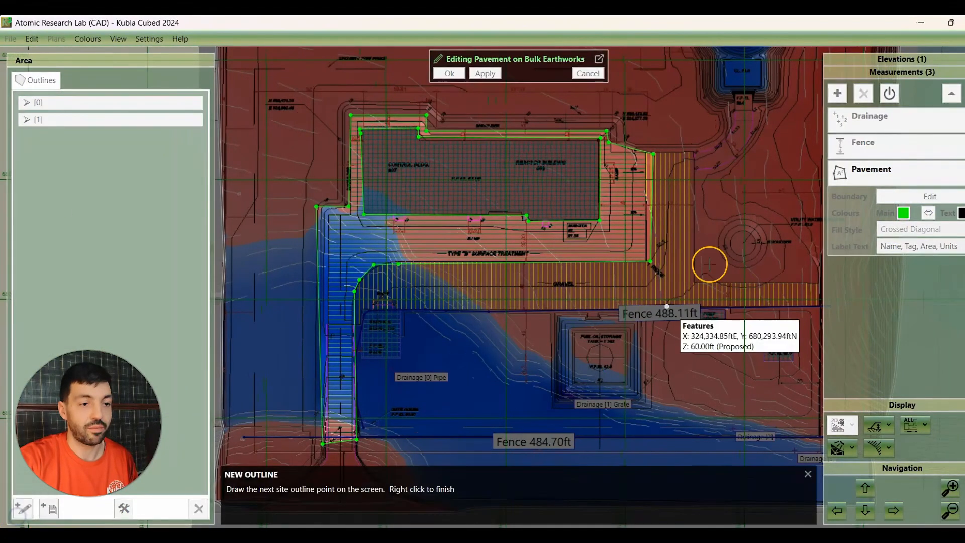
{"action": "left_click", "coordinate": [572, 327]}
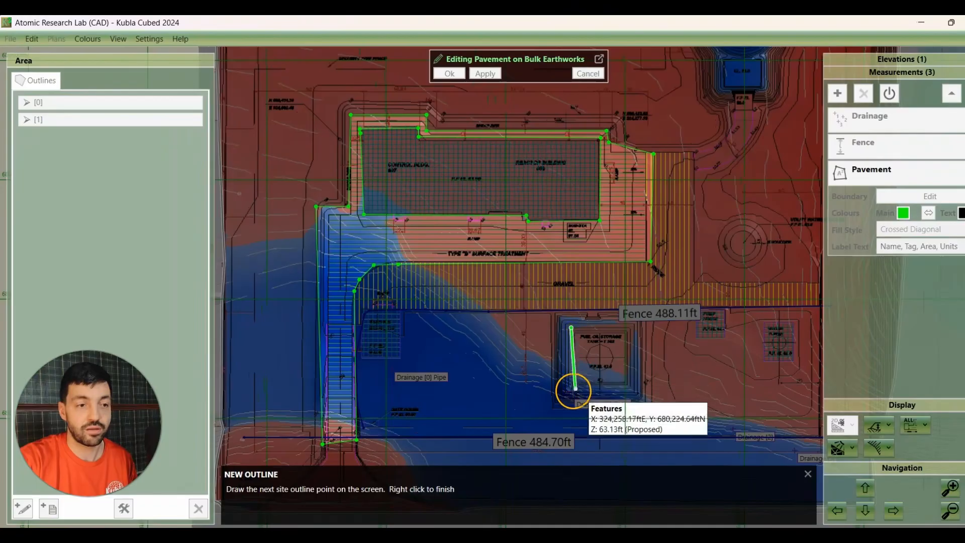
{"action": "left_click", "coordinate": [573, 391]}
{"action": "left_click", "coordinate": [630, 388]}
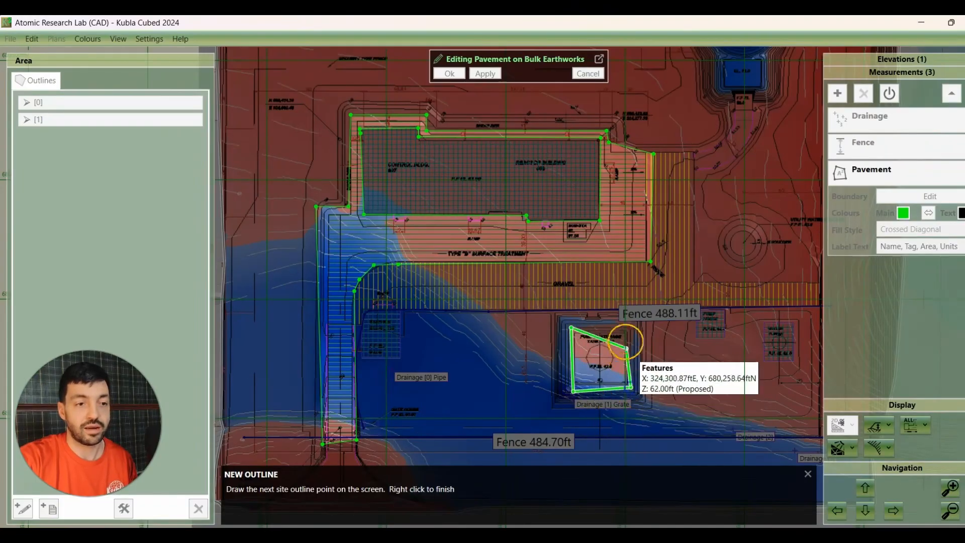
{"action": "left_click", "coordinate": [627, 323]}
{"action": "right_click", "coordinate": [705, 383]}
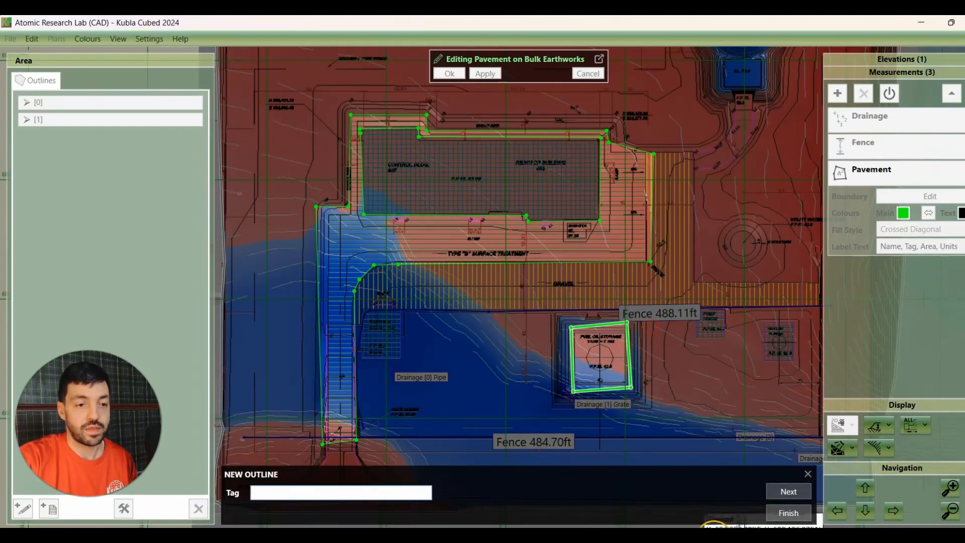
{"action": "left_click", "coordinate": [796, 514]}
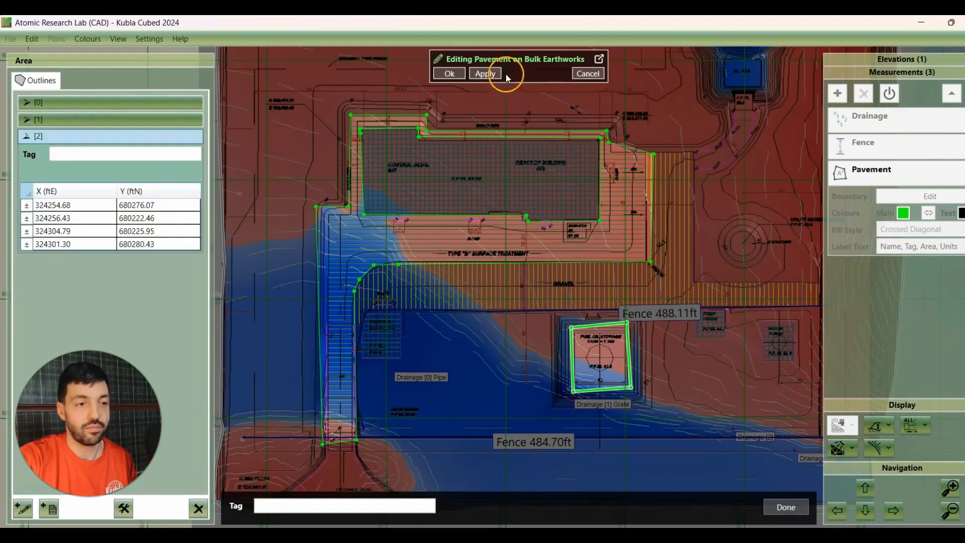
{"action": "left_click", "coordinate": [449, 74]}
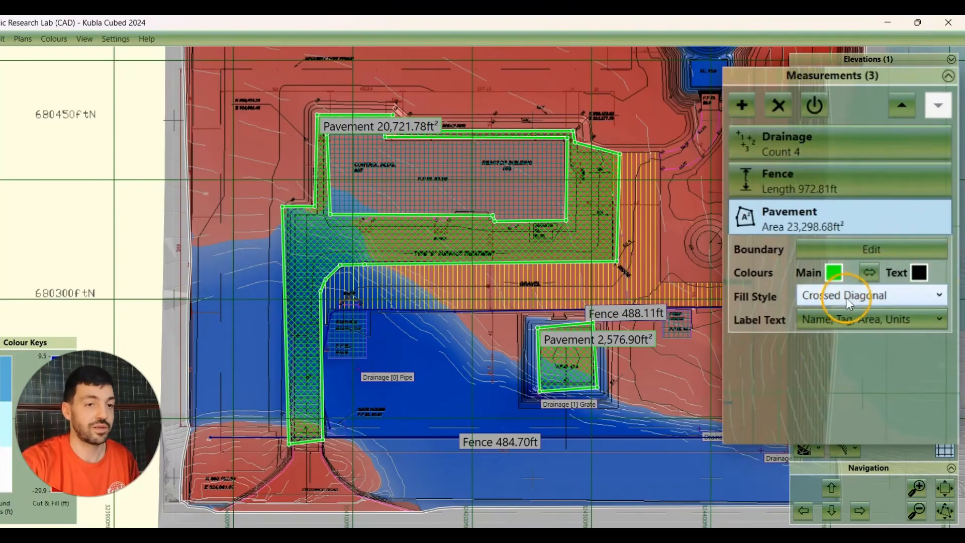
Review the label text options available for the Pavement measurement without changing the selection.
{"action": "left_click", "coordinate": [820, 326]}
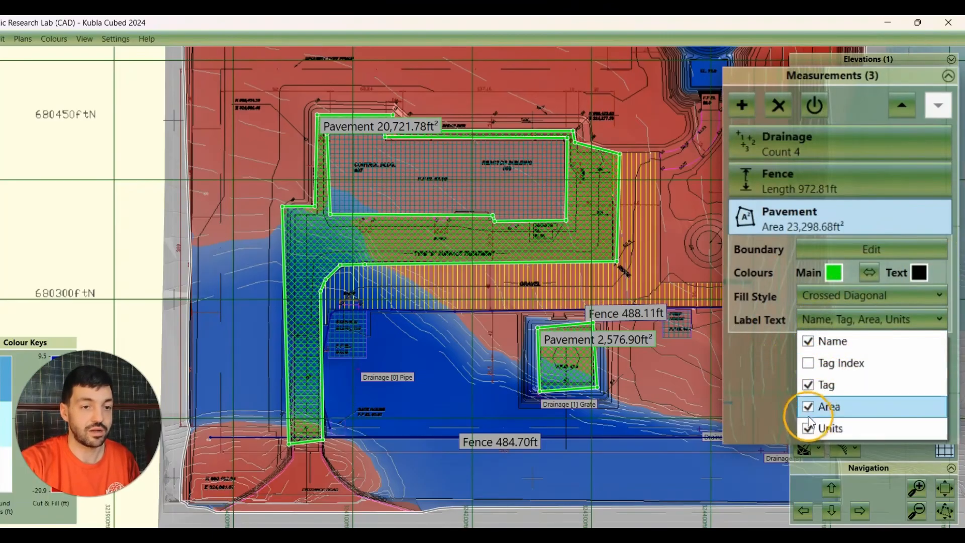
{"action": "left_click", "coordinate": [807, 351]}
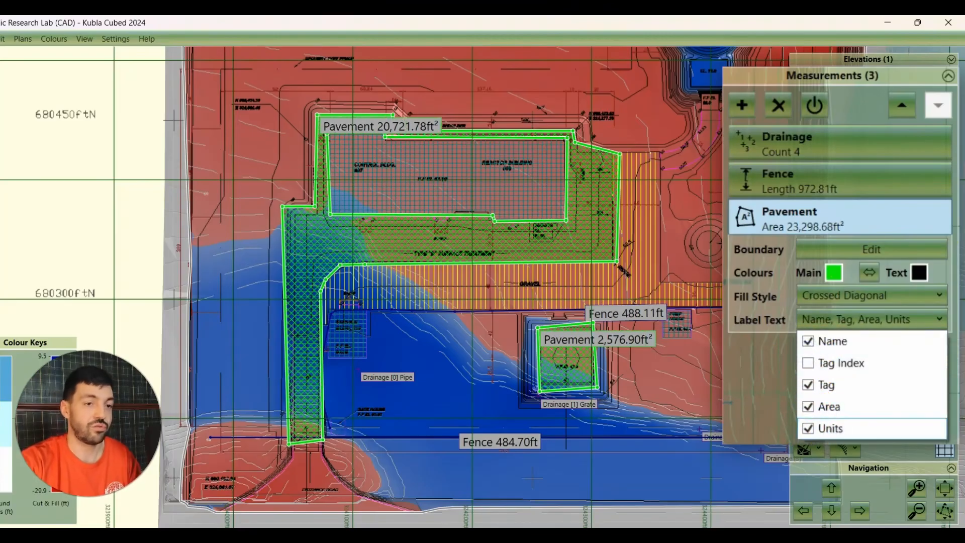
{"action": "left_click", "coordinate": [785, 447]}
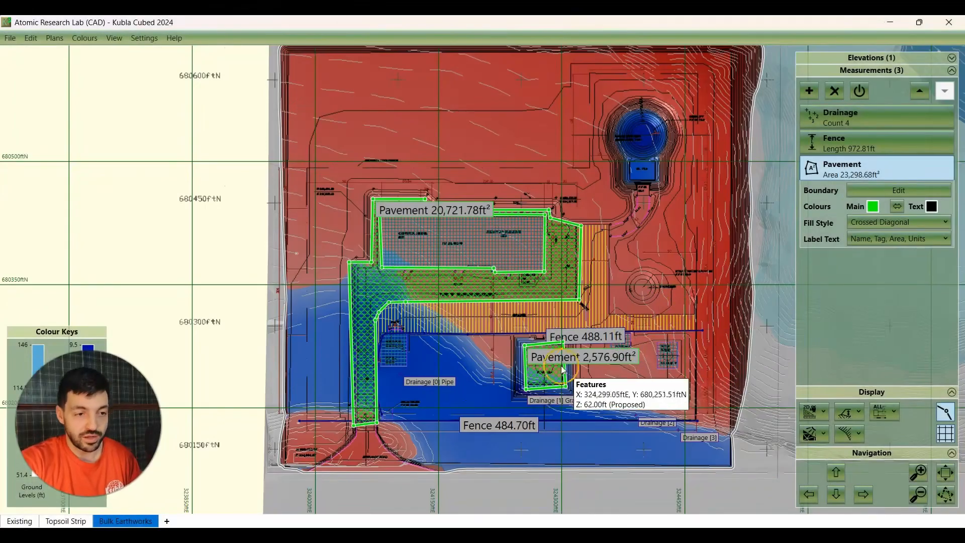
Preview the Estimation Data spreadsheet, examine the area, length and count measurements for Bulk Earthworks, and close it without creating the file.
{"action": "left_click_drag", "start_coordinate": [660, 298], "coordinate": [639, 317]}
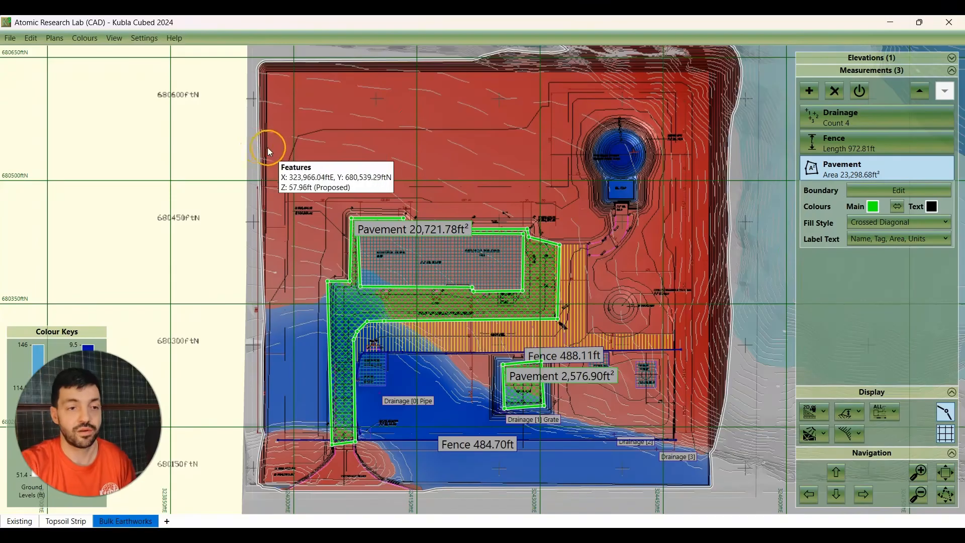
{"action": "scroll", "coordinate": [218, 197], "scroll_direction": "down", "scroll_amount": 1}
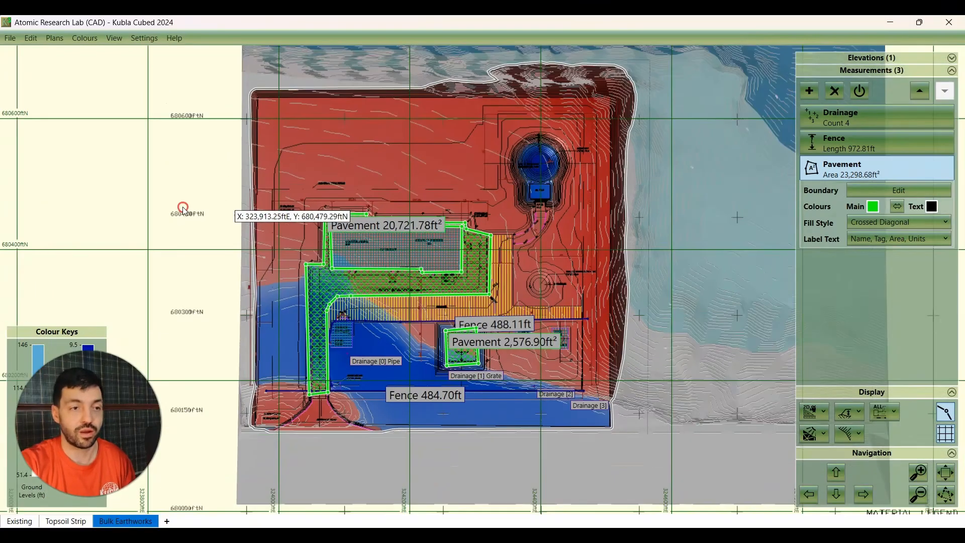
{"action": "left_click_drag", "start_coordinate": [183, 207], "coordinate": [176, 209]}
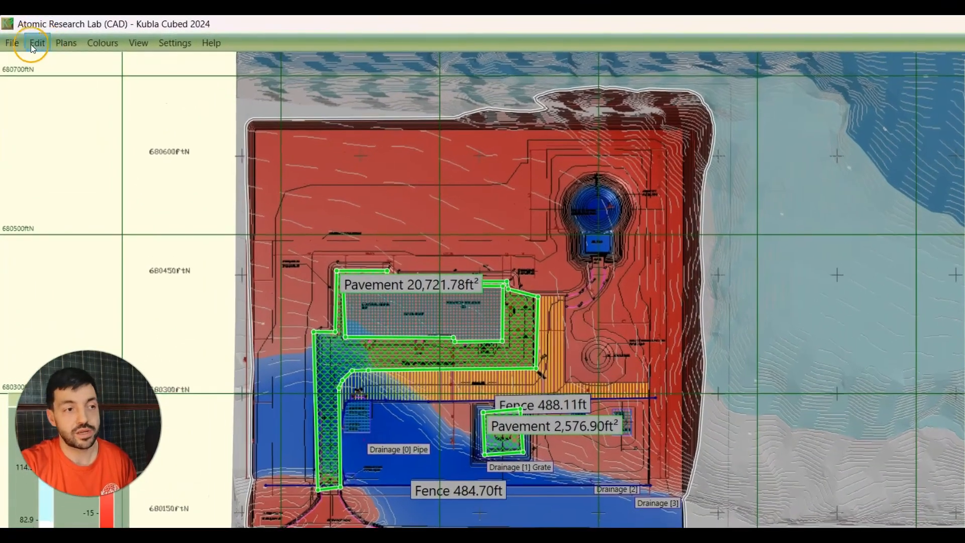
{"action": "left_click", "coordinate": [11, 43]}
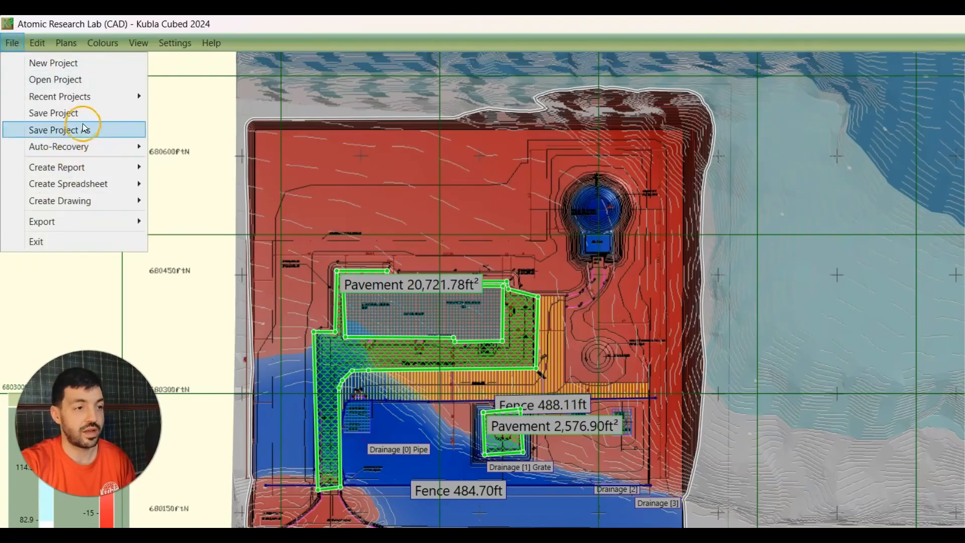
{"action": "left_click", "coordinate": [106, 184]}
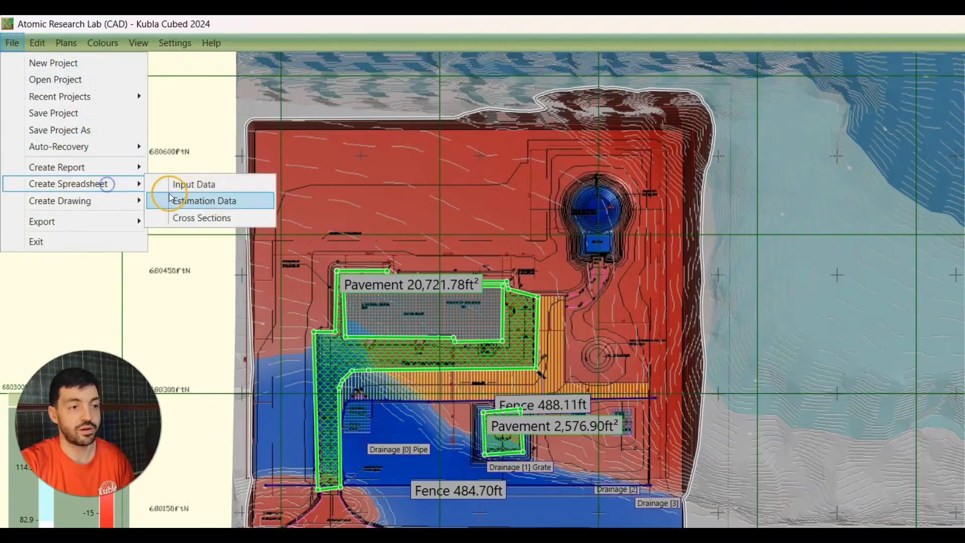
{"action": "left_click", "coordinate": [216, 203]}
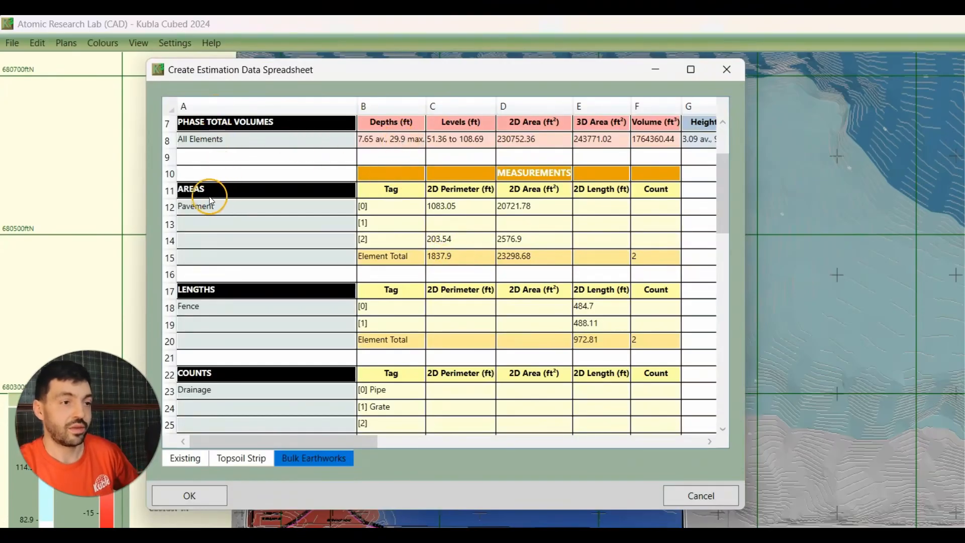
{"action": "scroll", "coordinate": [211, 133], "scroll_direction": "up", "scroll_amount": 1}
{"action": "scroll", "coordinate": [247, 149], "scroll_direction": "down", "scroll_amount": 1}
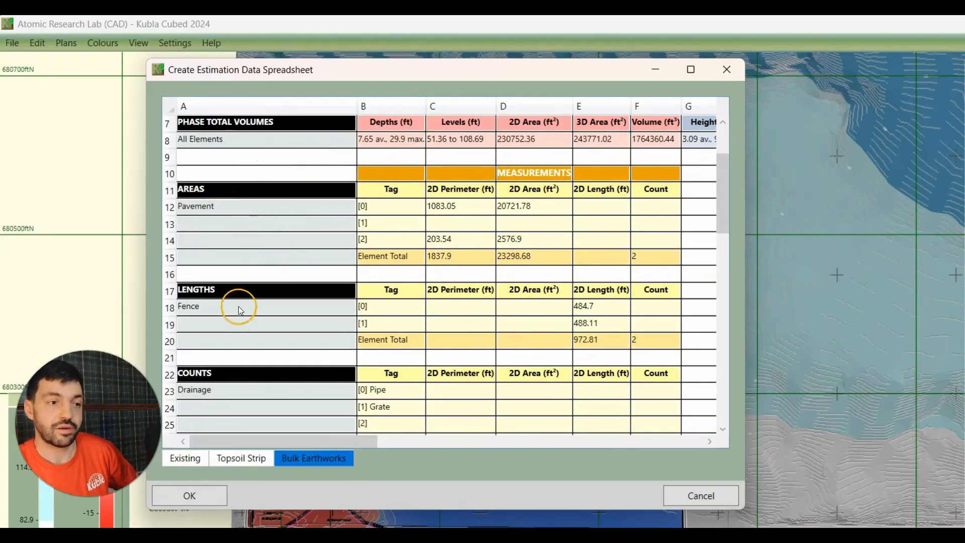
{"action": "scroll", "coordinate": [234, 322], "scroll_direction": "down", "scroll_amount": 1}
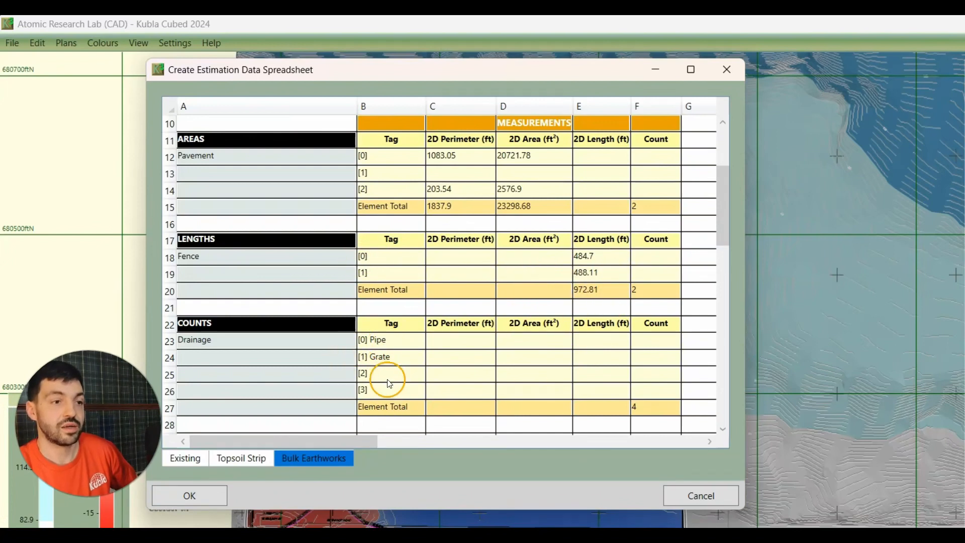
{"action": "scroll", "coordinate": [390, 382], "scroll_direction": "up", "scroll_amount": 1}
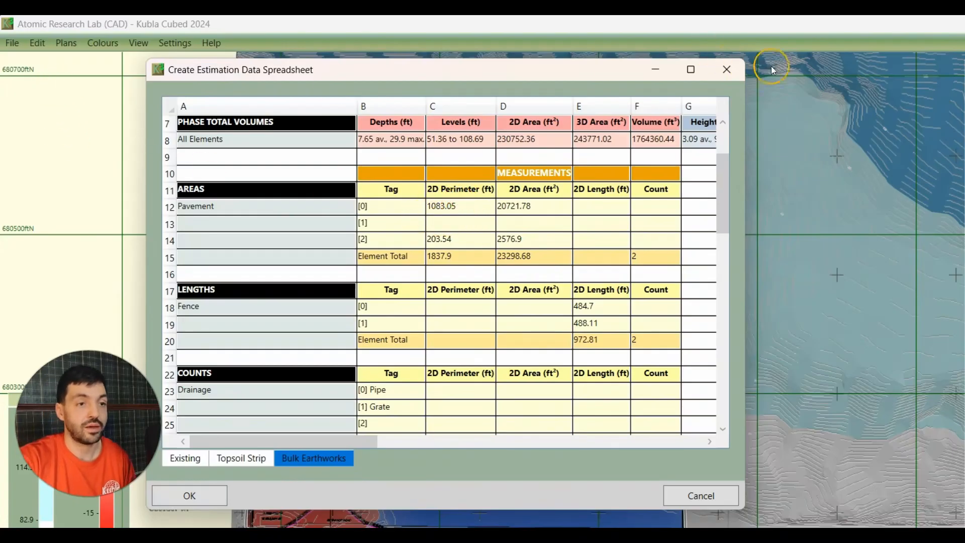
{"action": "left_click", "coordinate": [728, 74]}
Export the Existing and Bulk Earthworks phases as a Landscape A3 PDF drawing, replacing the existing Atomic Research Lab (CAD) file.
{"action": "left_click", "coordinate": [11, 43]}
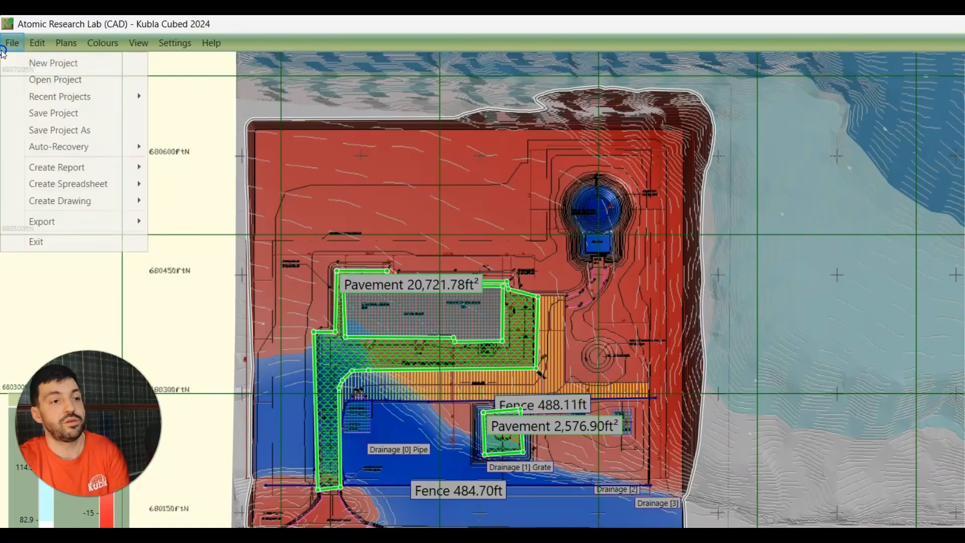
{"action": "mouse_move", "coordinate": [108, 201]}
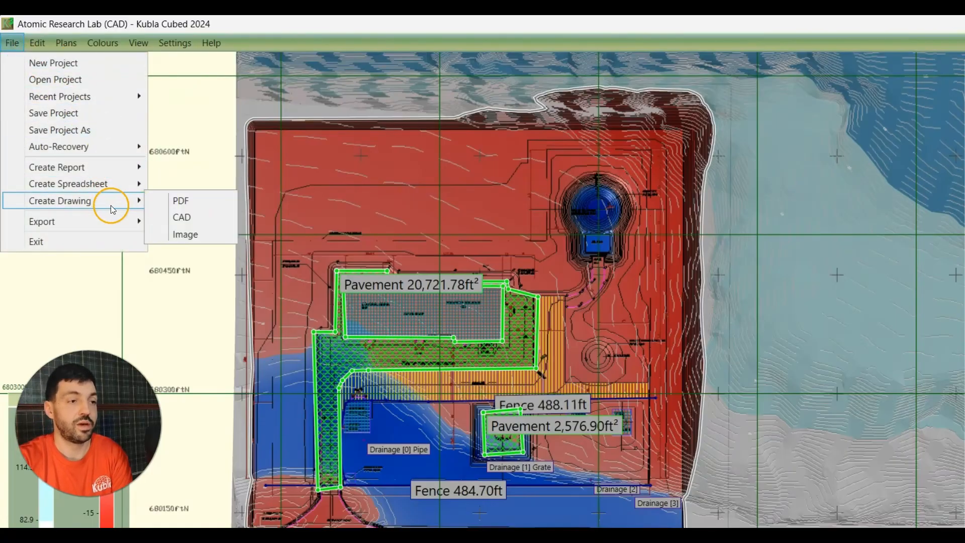
{"action": "left_click", "coordinate": [188, 204]}
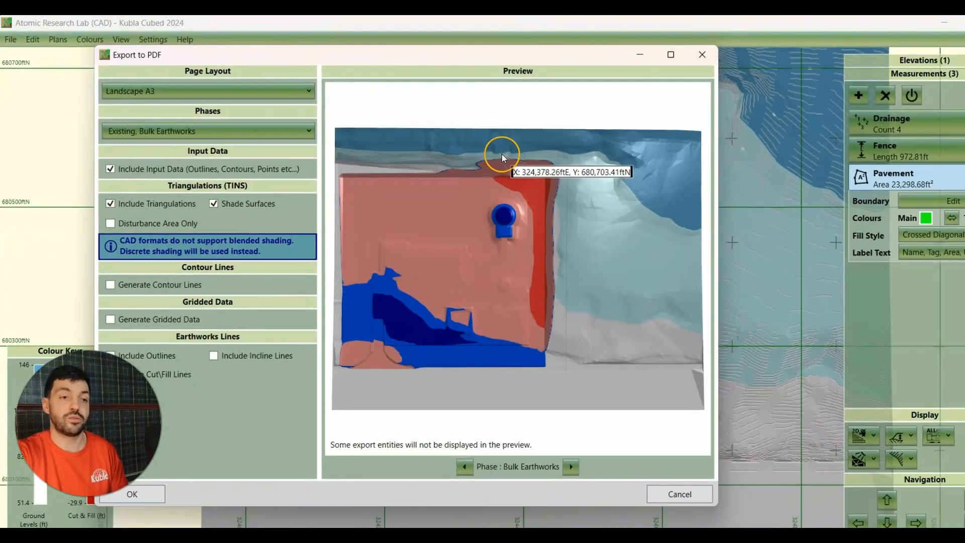
{"action": "left_click_drag", "start_coordinate": [518, 59], "coordinate": [533, 64]}
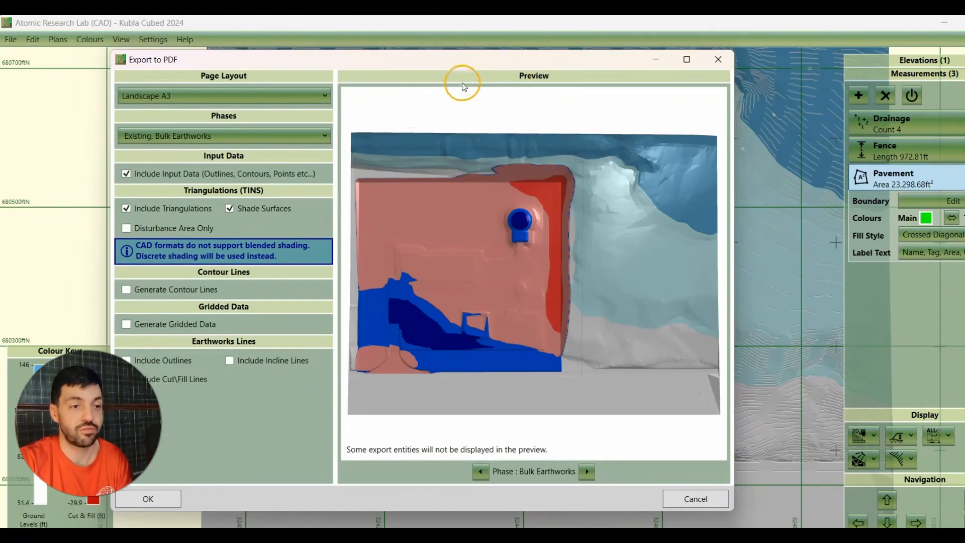
{"action": "left_click_drag", "start_coordinate": [482, 62], "coordinate": [498, 63]}
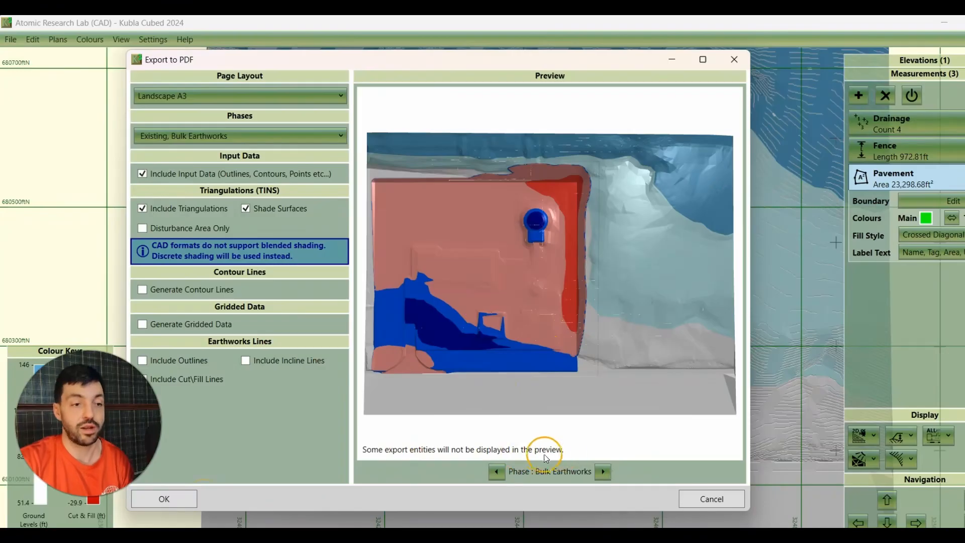
{"action": "left_click", "coordinate": [154, 500]}
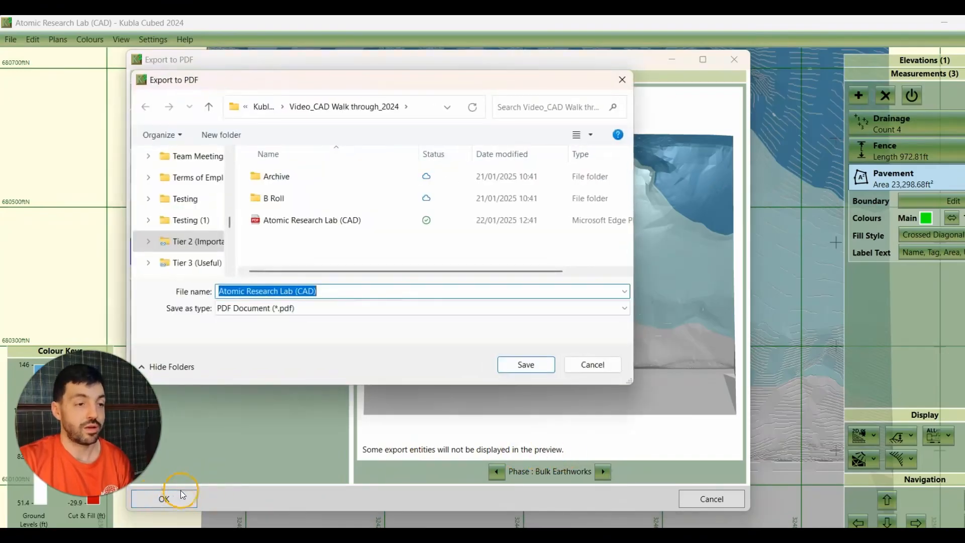
{"action": "left_click", "coordinate": [524, 366]}
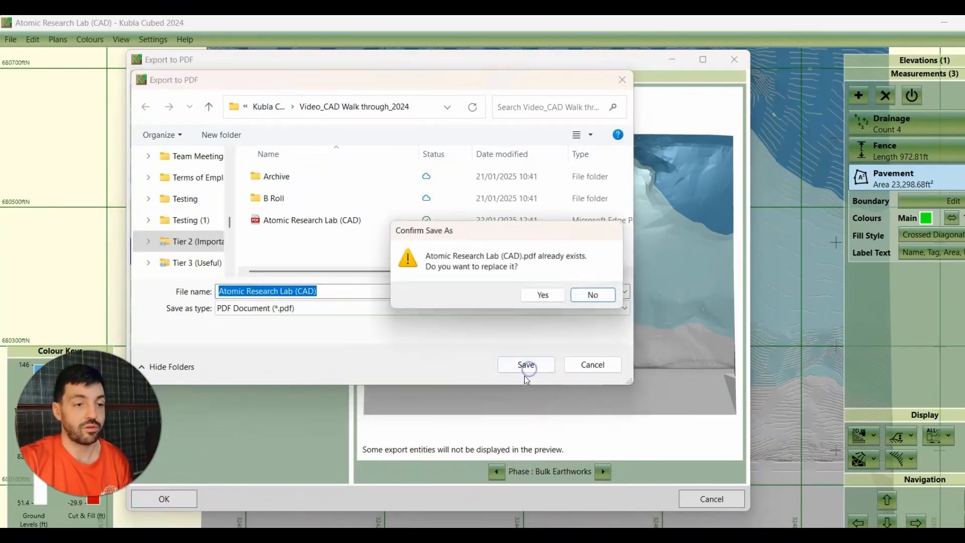
{"action": "left_click", "coordinate": [544, 296]}
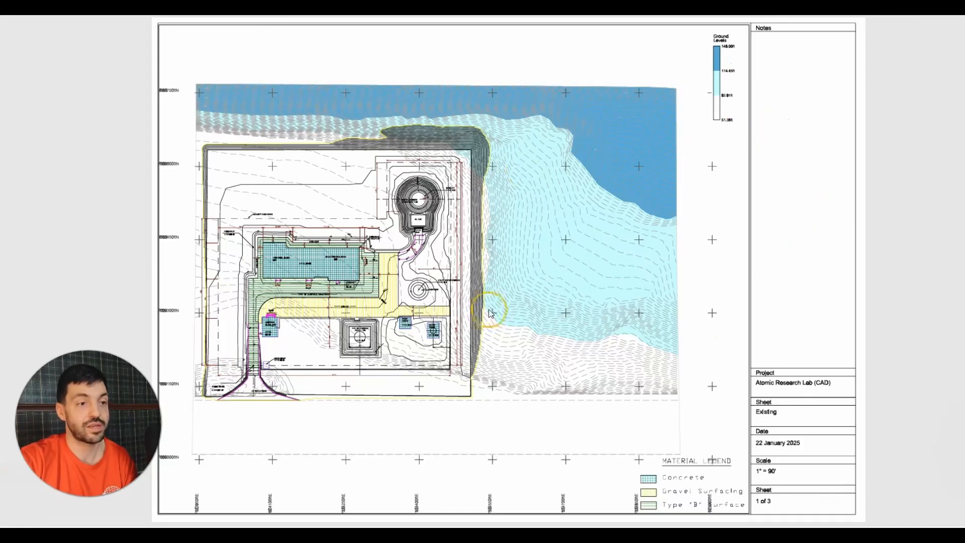
Examine the Existing and Bulk Earthworks sheets of the exported PDF, down to the earthworks table, and continue toward the third sheet.
{"action": "scroll", "coordinate": [523, 229], "scroll_direction": "down", "scroll_amount": 10}
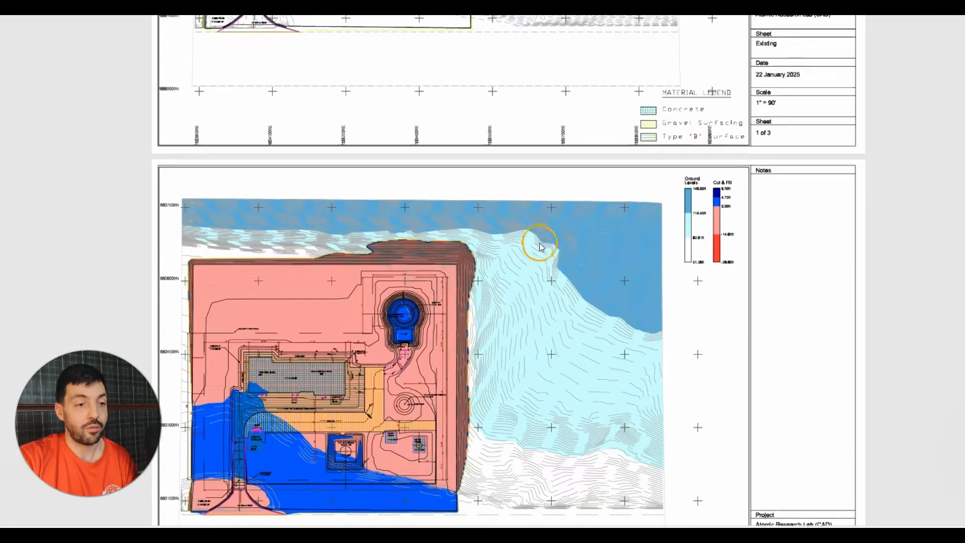
{"action": "scroll", "coordinate": [550, 266], "scroll_direction": "up", "scroll_amount": 3}
{"action": "scroll", "coordinate": [523, 241], "scroll_direction": "down", "scroll_amount": 2}
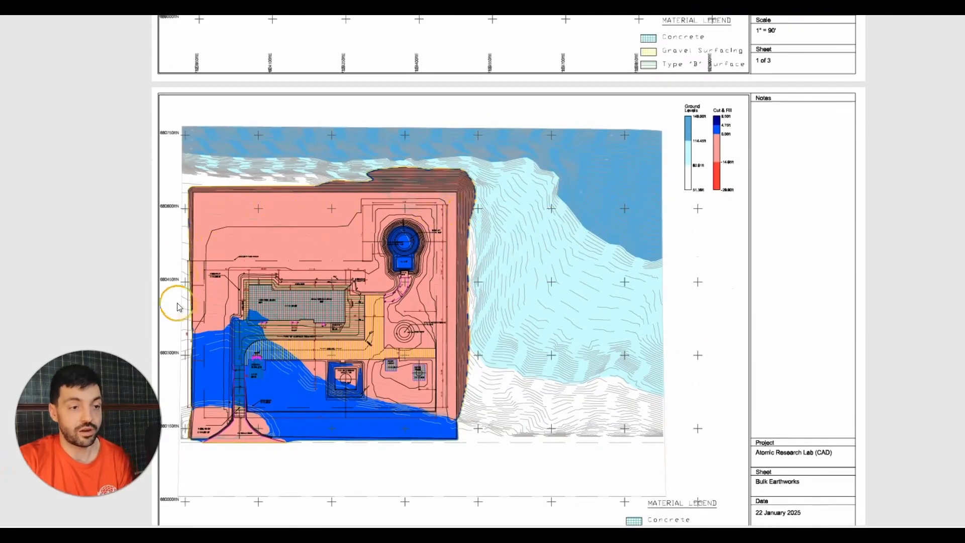
{"action": "scroll", "coordinate": [611, 340], "scroll_direction": "down", "scroll_amount": 10}
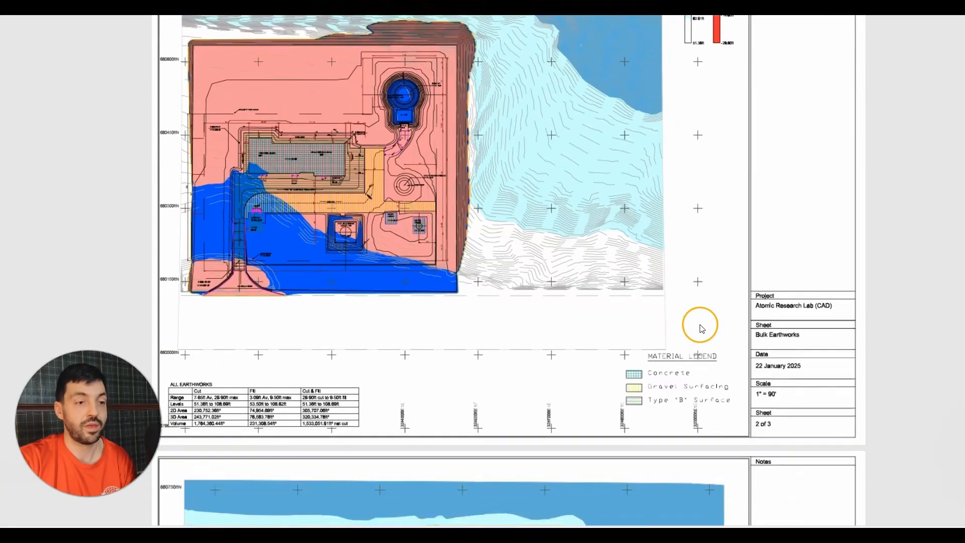